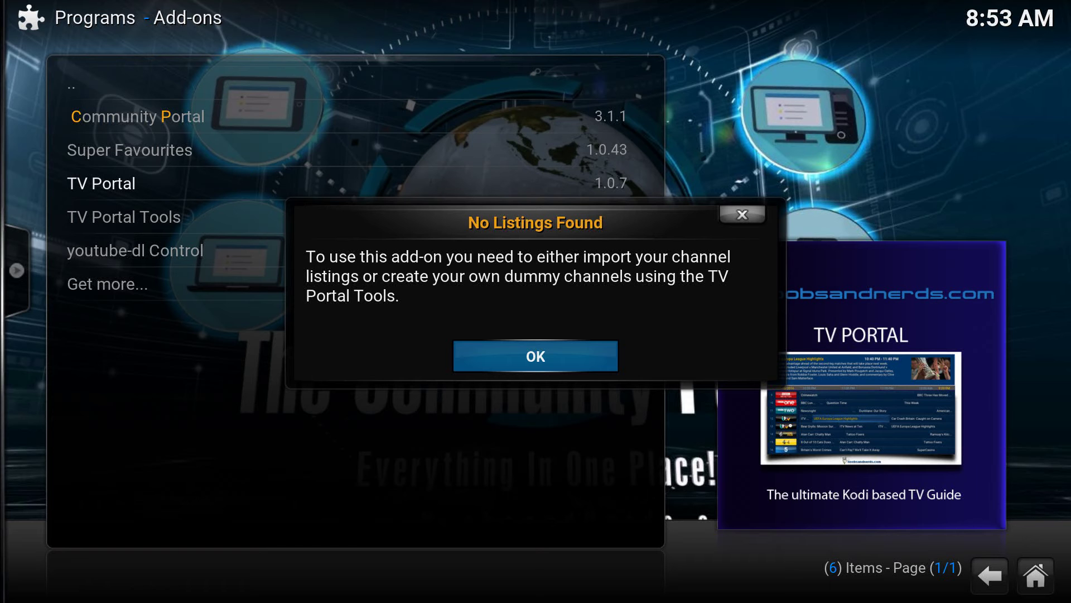
- Dismiss the no-listings notice and create a Dummy Channel in TV Portal Tools
key(Return)
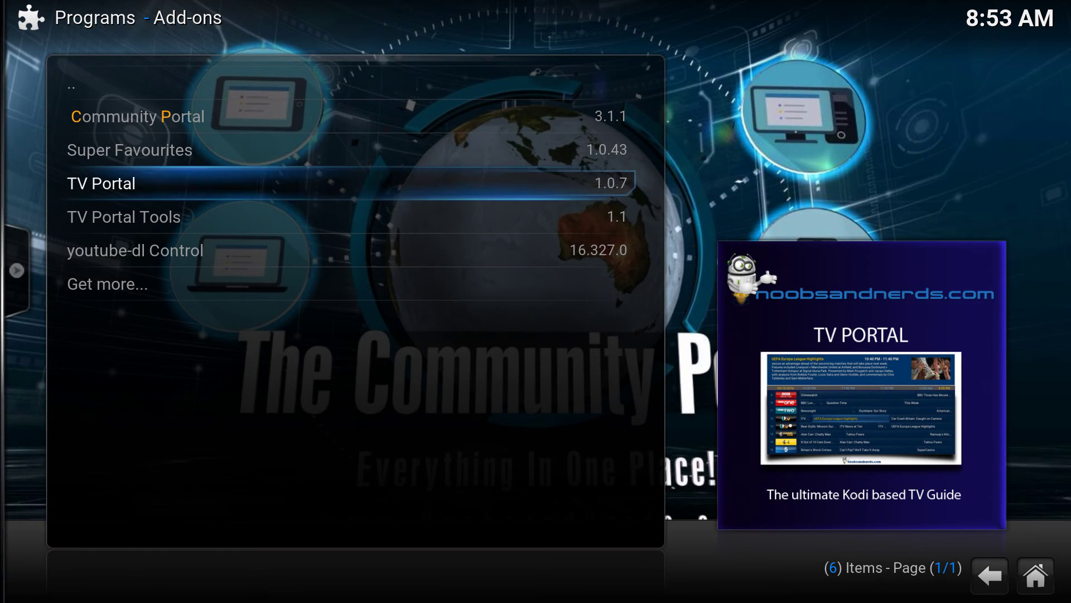
key(Down)
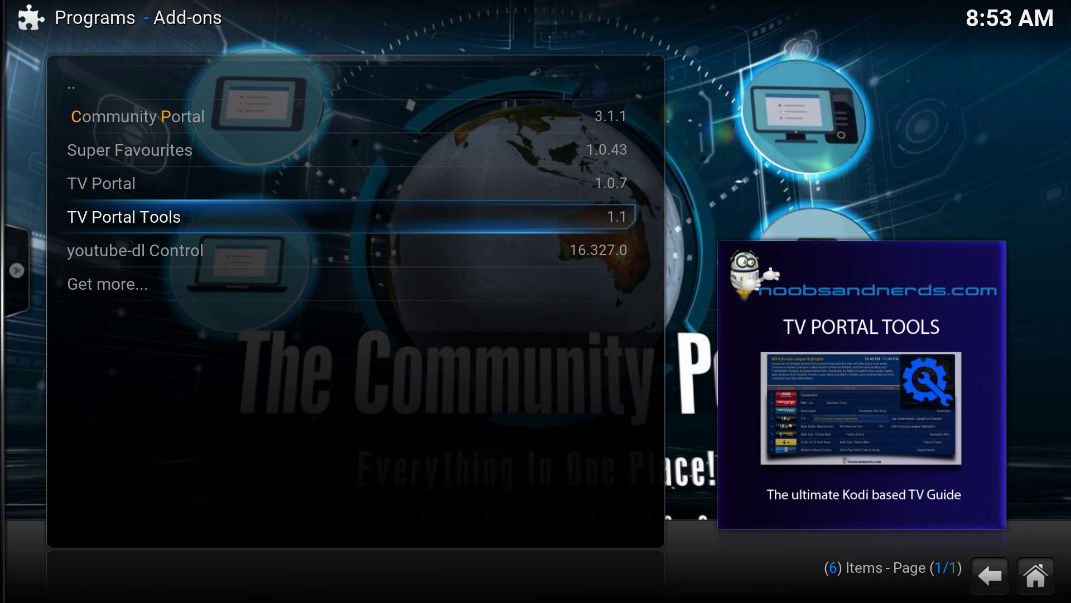
key(Return)
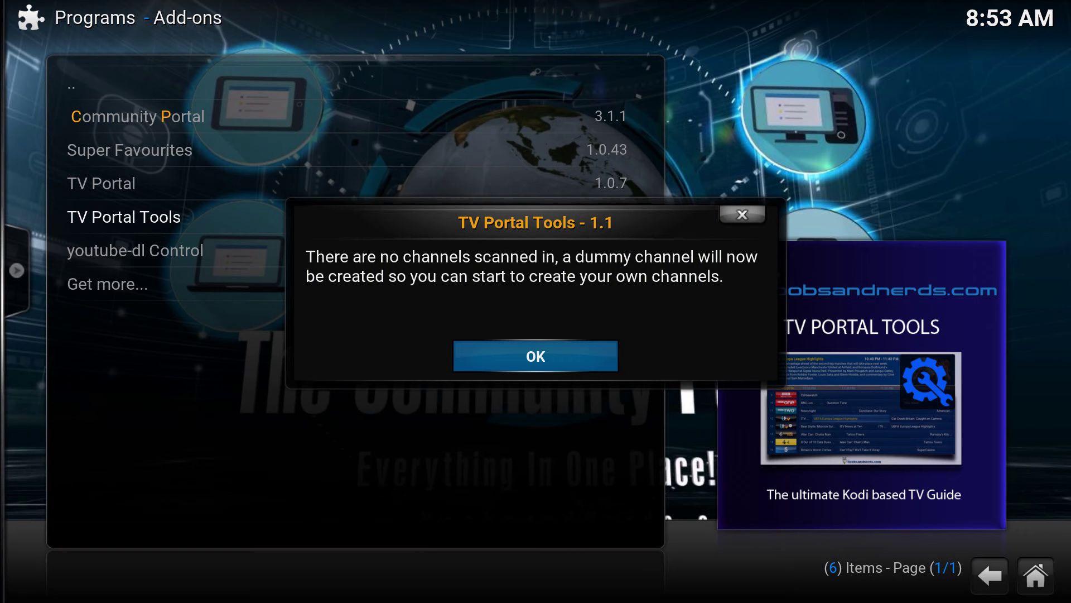
key(Return)
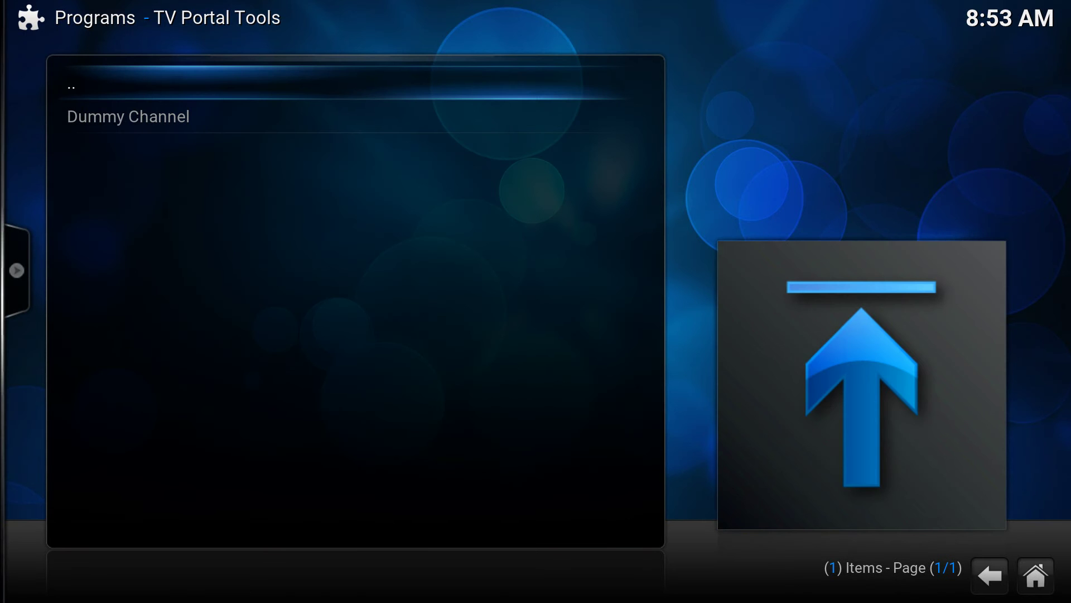
click(128, 116)
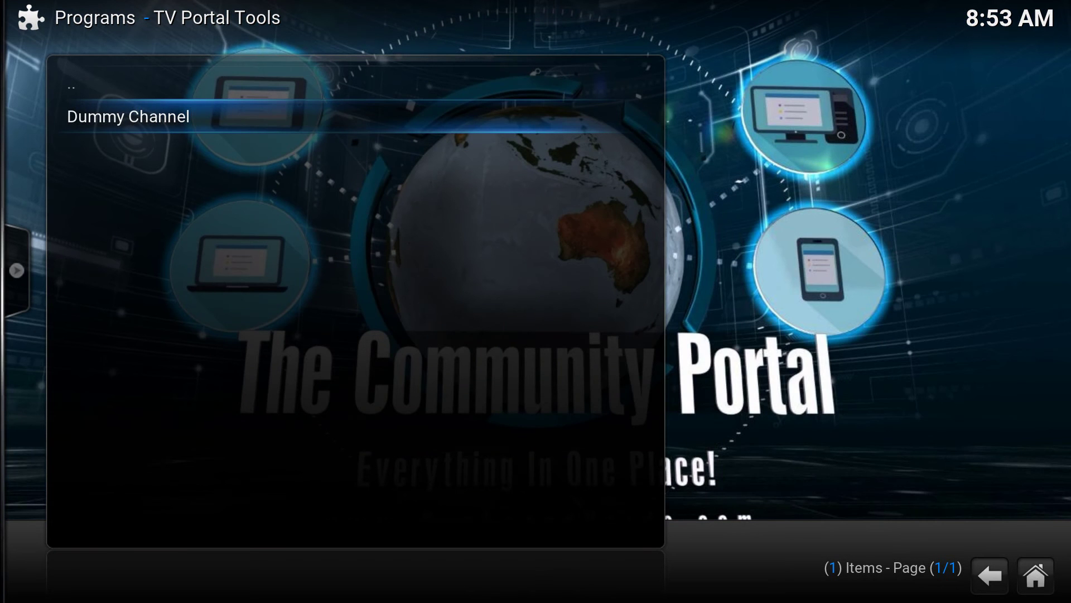
- Check in the TV Portal guide that the Dummy Channel appears, then close the guide
key(Up)
key(Return)
key(Up)
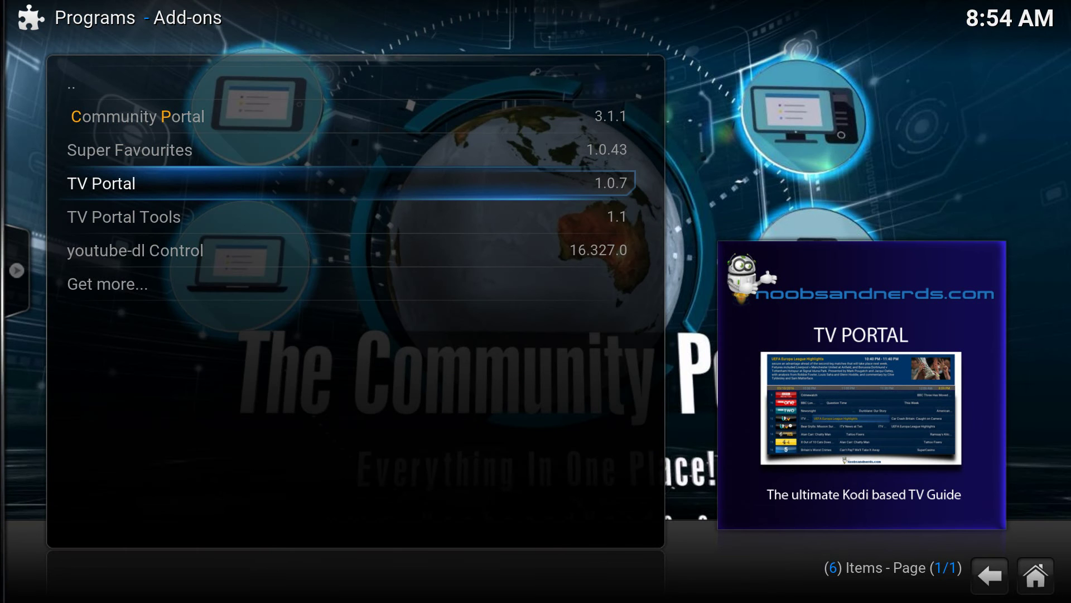
key(Return)
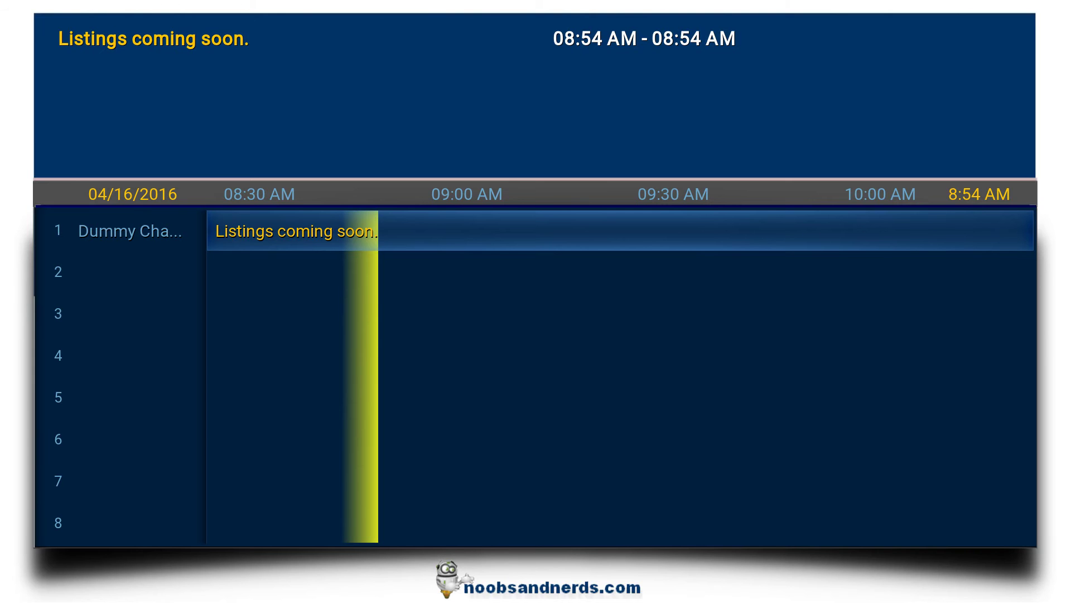
key(Escape)
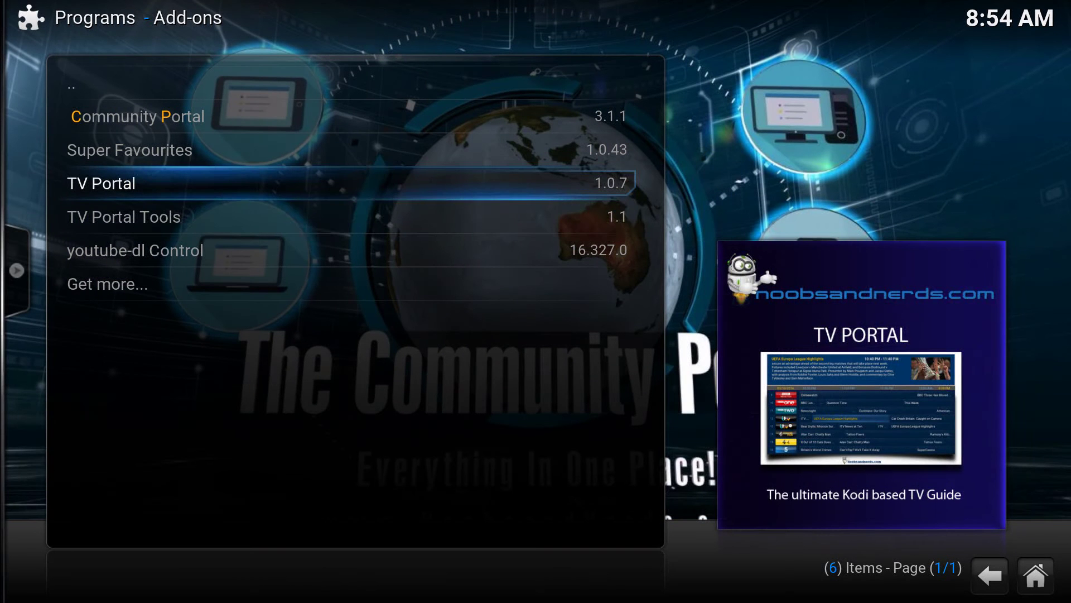
- Reopen TV Portal Tools and select the Dummy Channel entry
key(Down)
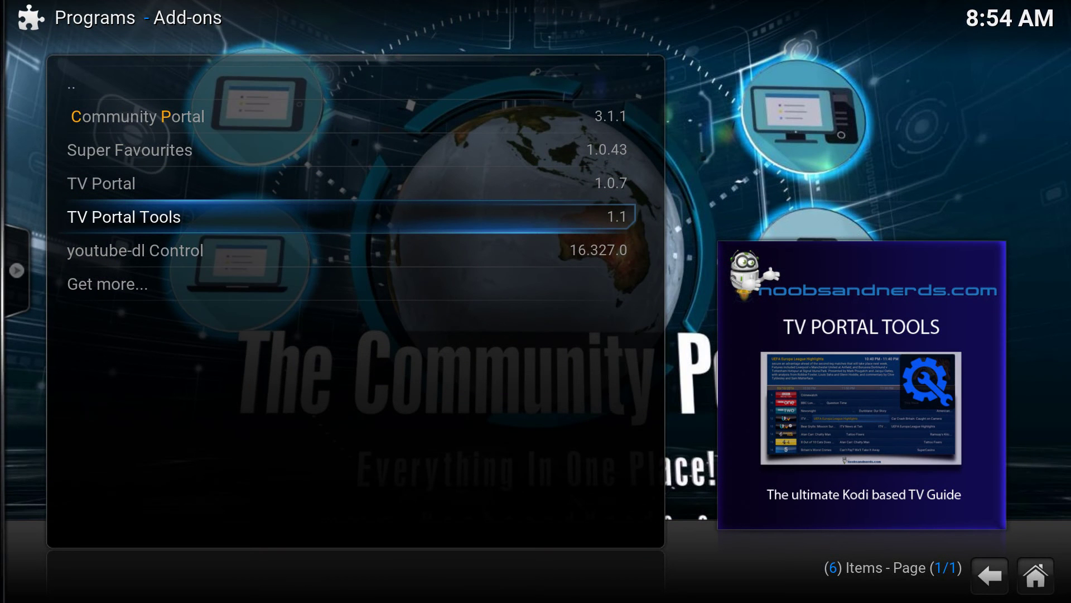
key(Return)
key(Down)
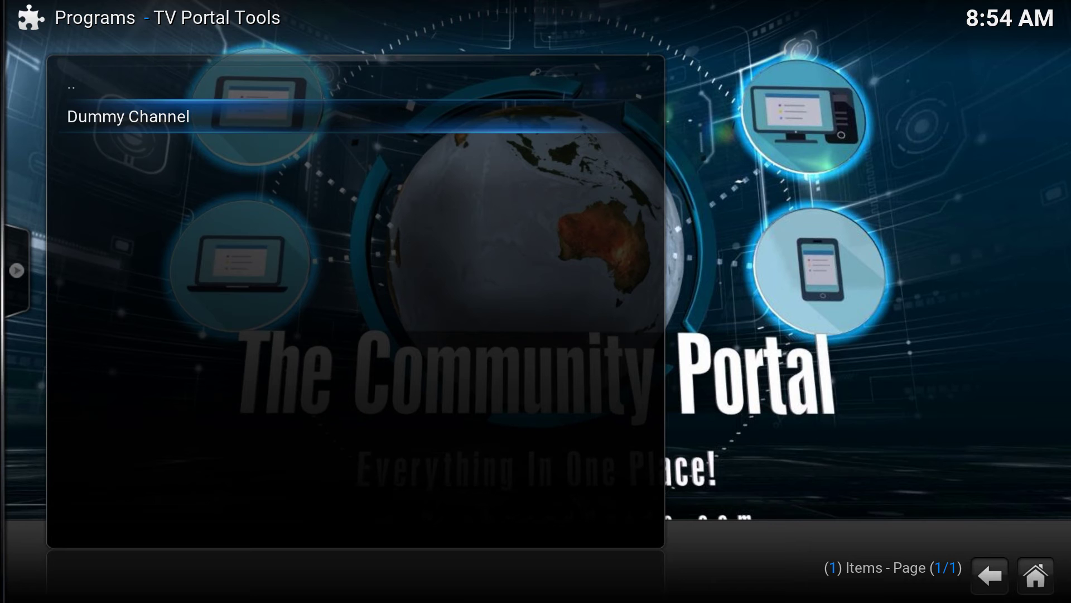
- Rename Dummy Channel to 'BBC One'
key(Return)
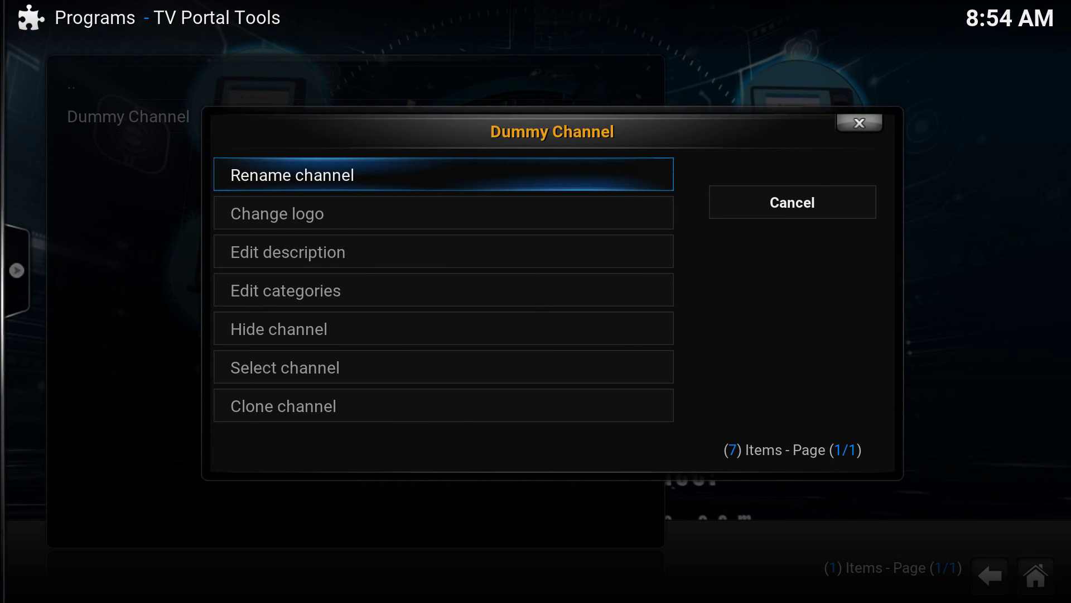
key(Return)
key(BackSpace)
key(BackSpace)
key(BackSpace)
key(BackSpace)
key(BackSpace)
key(BackSpace)
key(BackSpace)
key(BackSpace)
key(BackSpace)
key(BackSpace)
key(BackSpace)
key(BackSpace)
key(BackSpace)
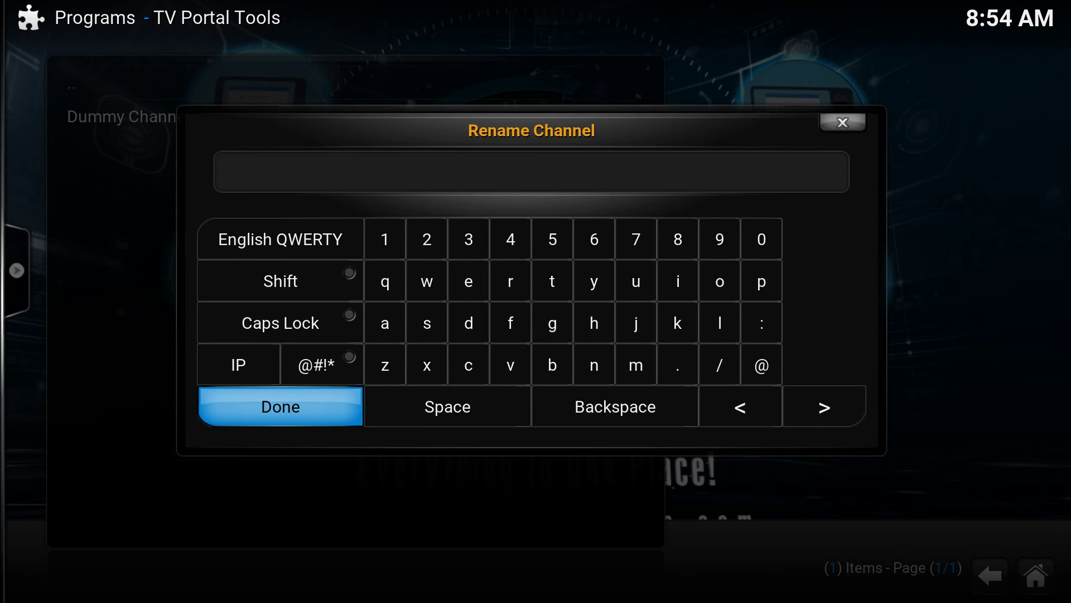
text(BBC One)
key(Return)
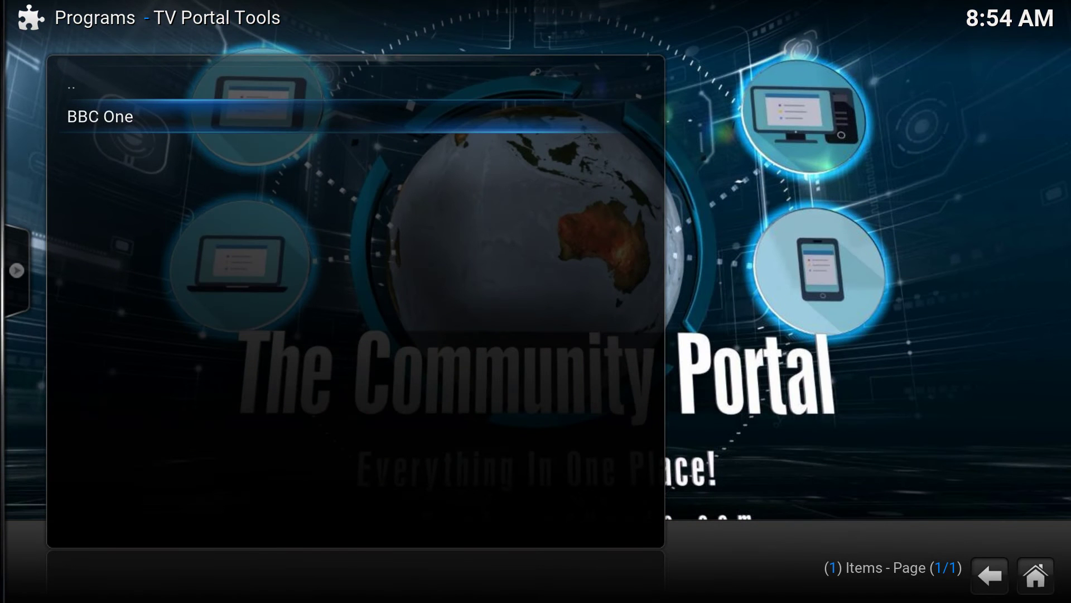
- Browse BBC One's logo picker sources, then cancel without choosing a logo
key(Return)
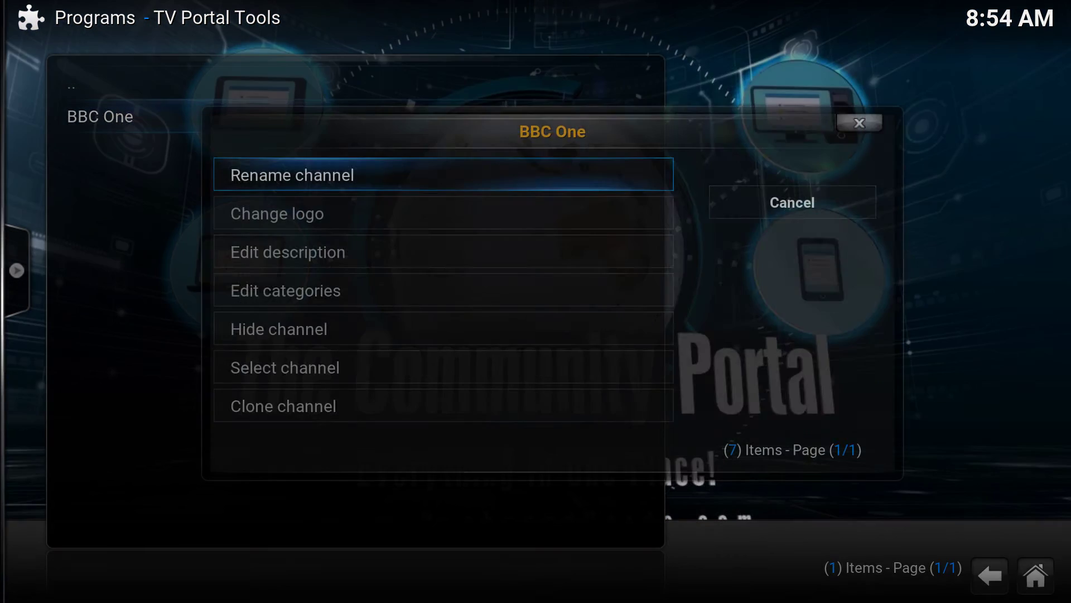
key(Down)
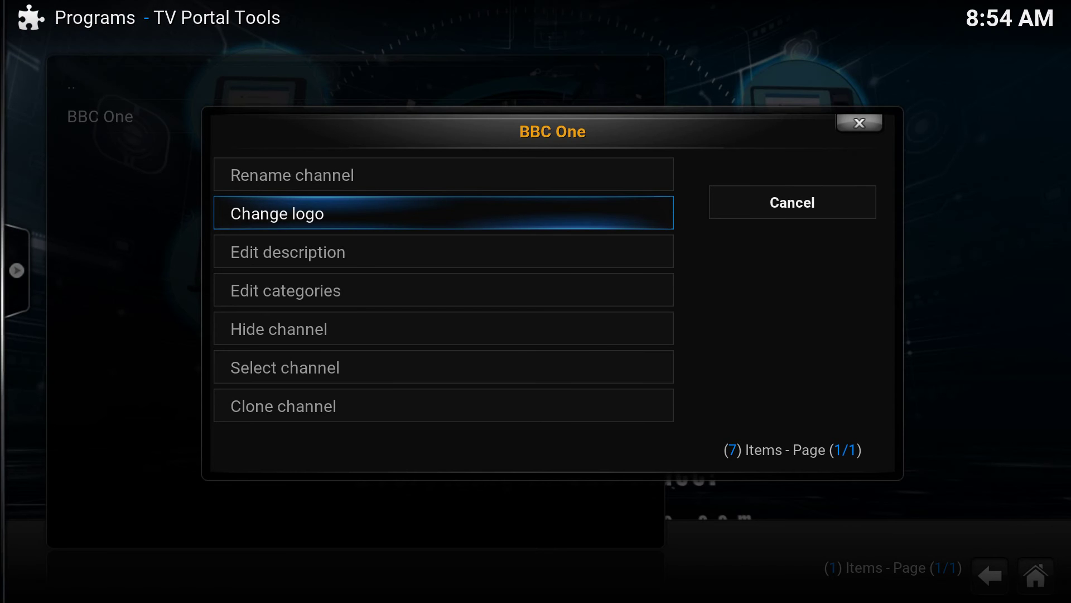
key(Return)
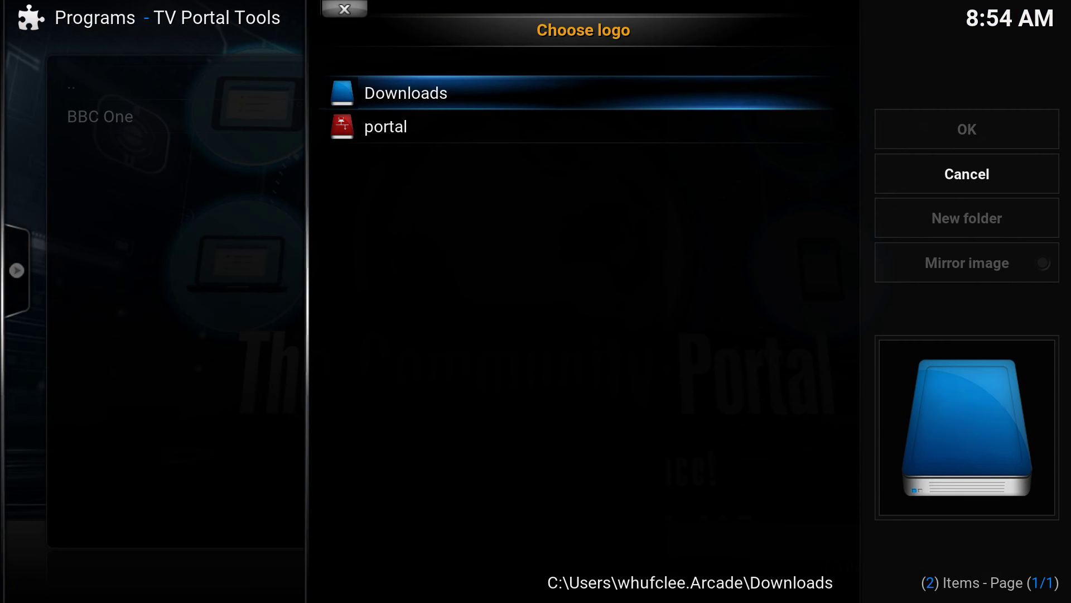
key(Down)
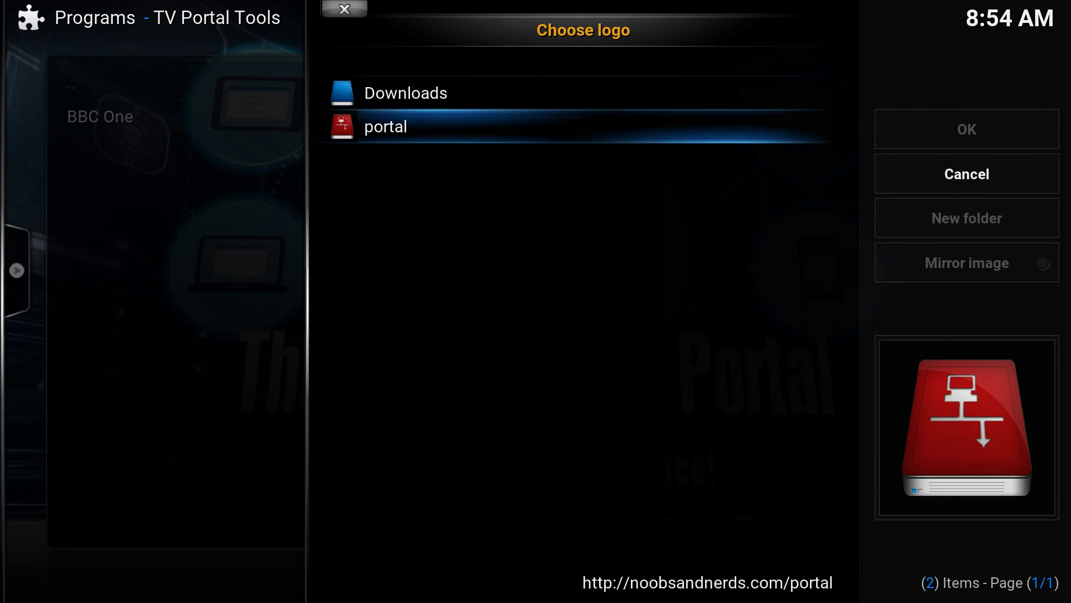
key(Up)
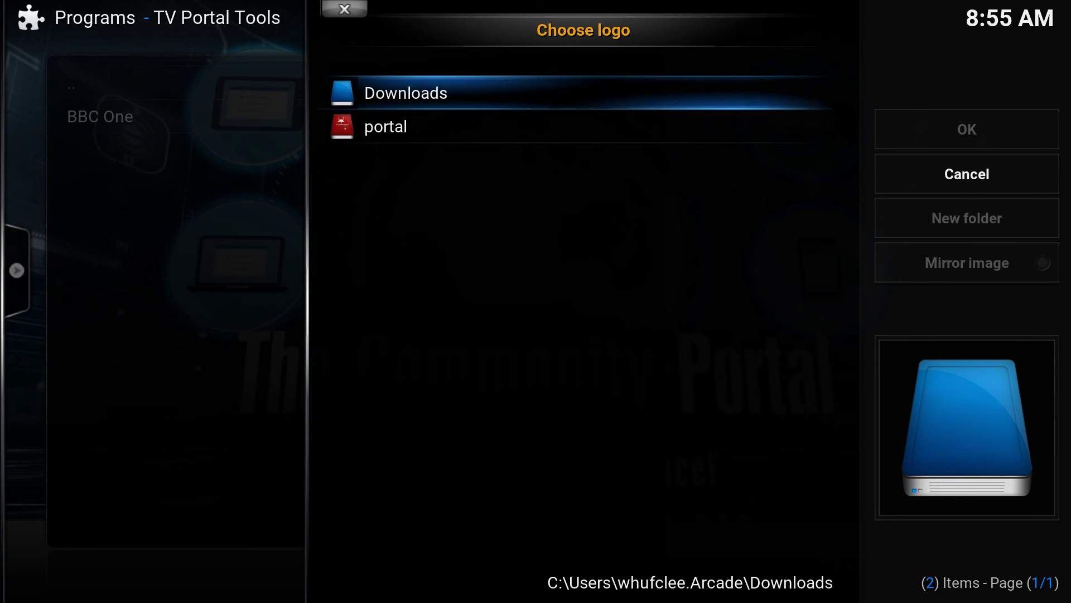
key(Escape)
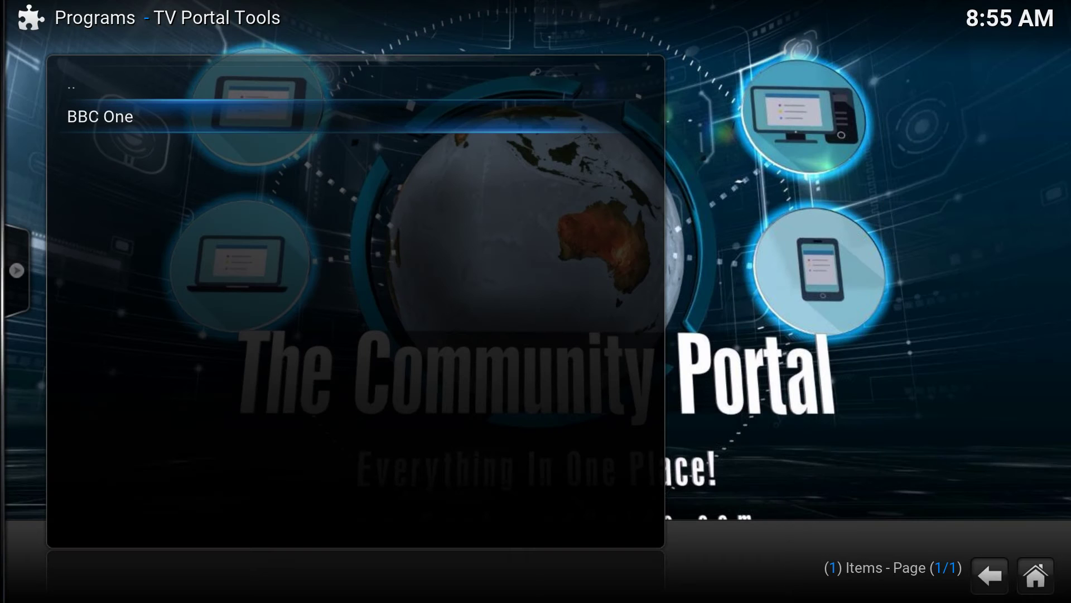
- Turn off 'Search Kodi source locations for logos' in TV Portal Tools settings and save
key(BackSpace)
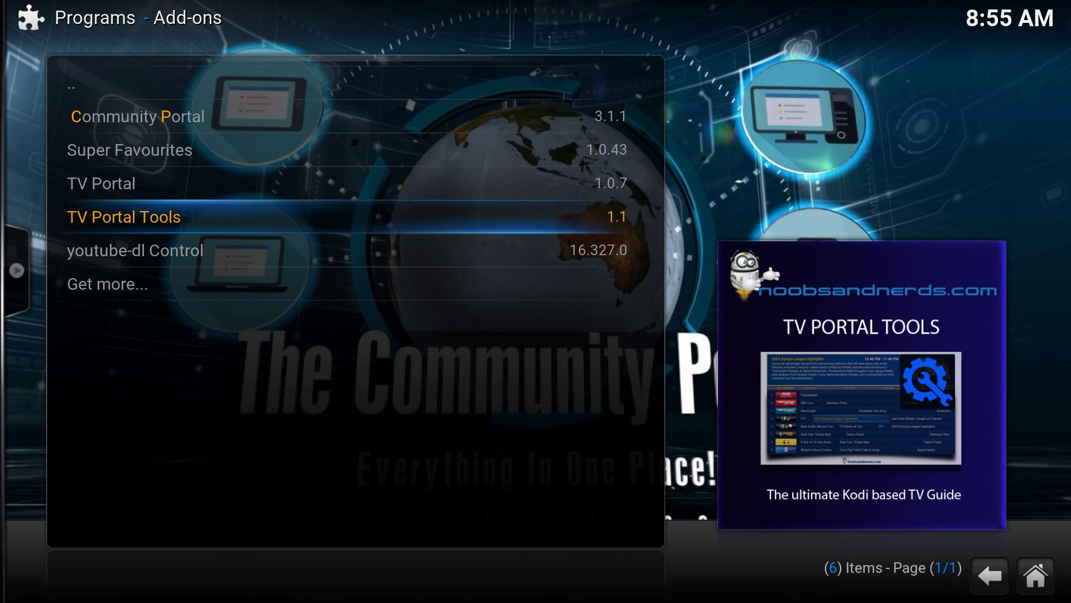
key(c)
key(Down)
key(Return)
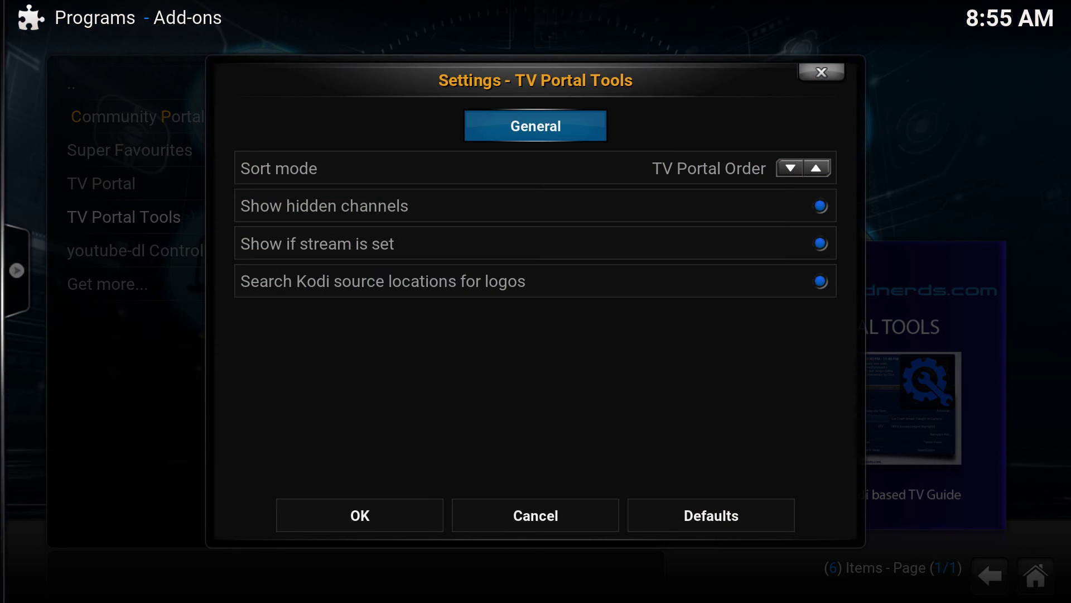
key(Down)
key(Down)
key(Down)
key(Down)
key(Down)
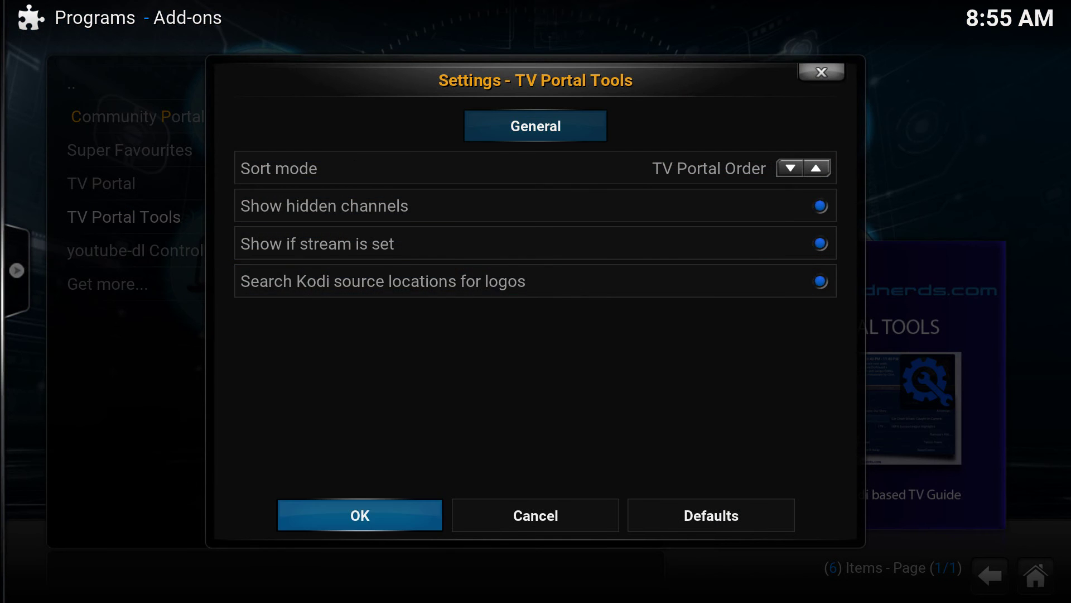
key(Up)
key(Return)
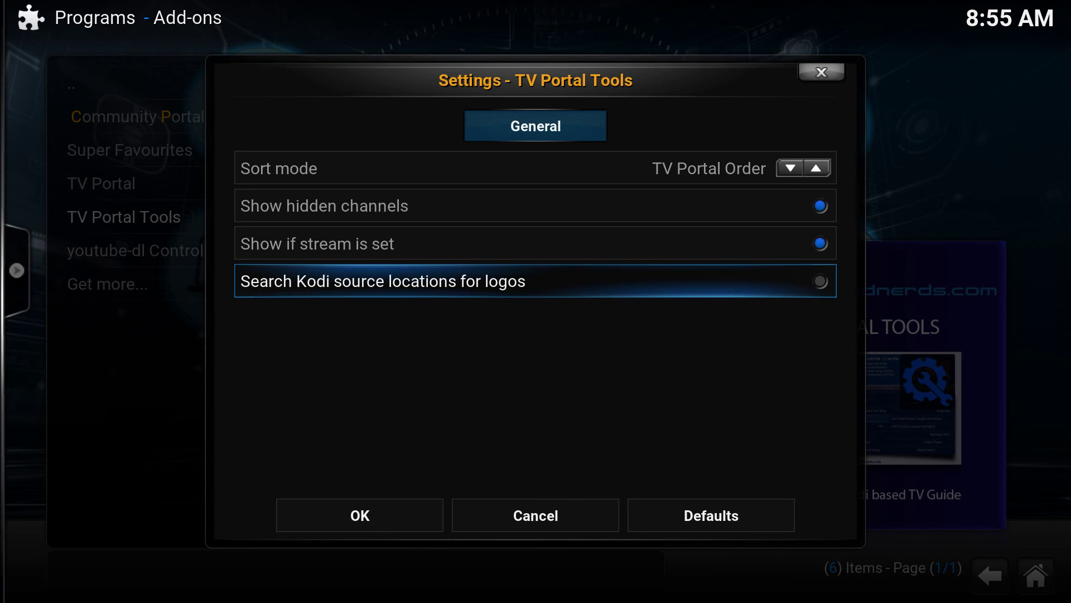
key(Down)
key(Return)
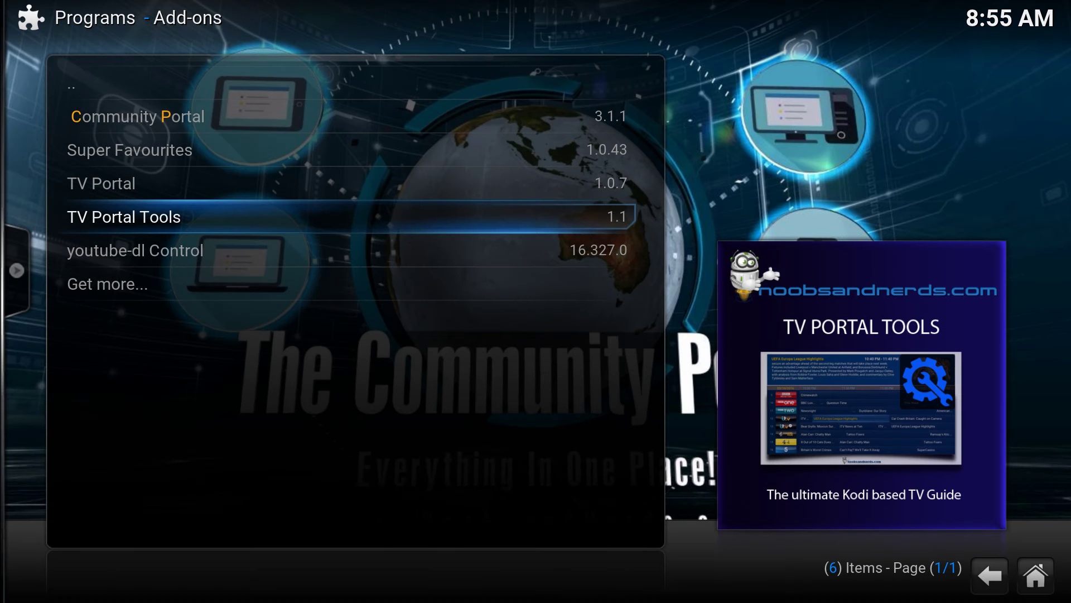
- Open BBC One's logo picker and browse to the extras Colour Logo Pack folder
key(Return)
key(c)
key(Down)
key(Return)
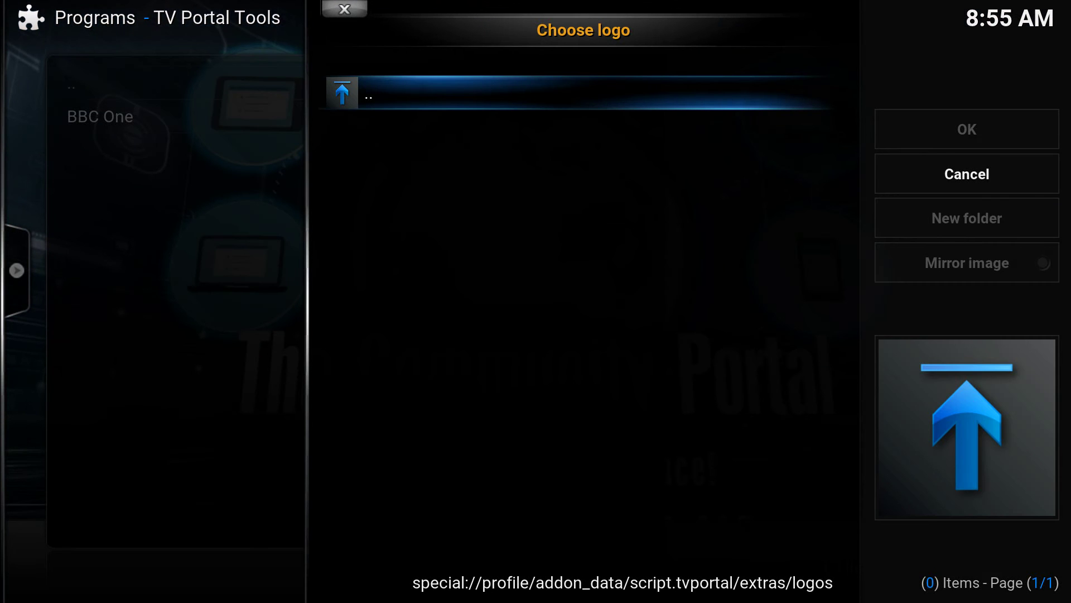
key(Return)
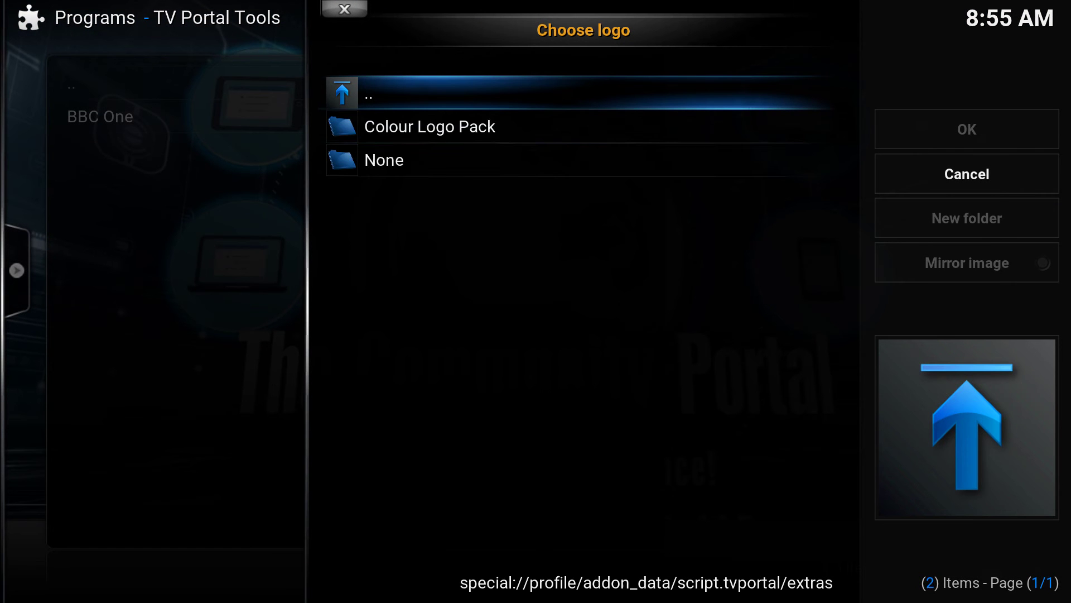
key(Down)
key(Return)
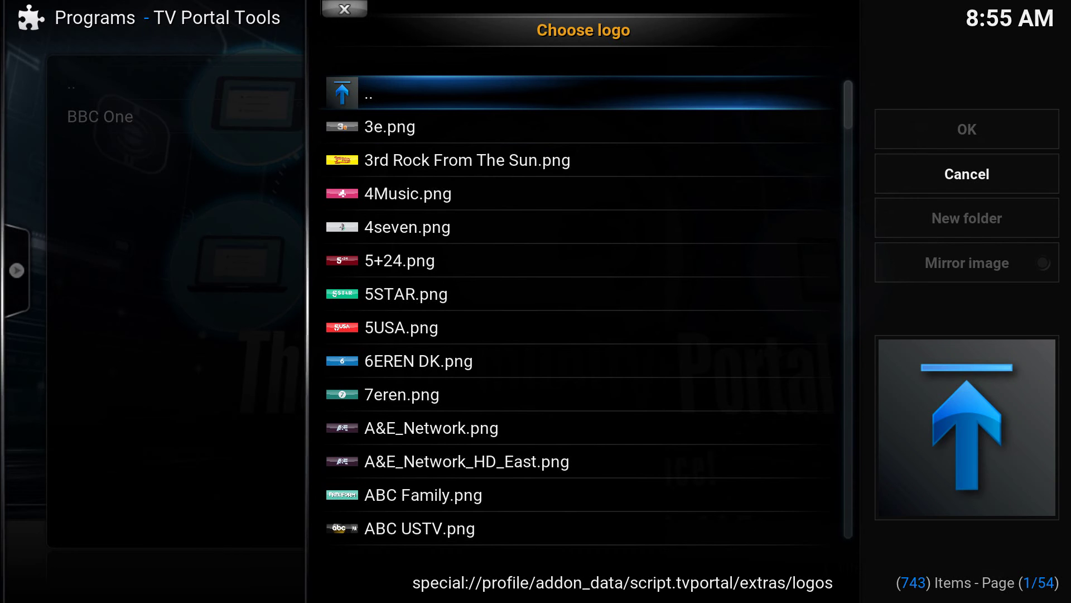
- Set BBC_One_London.png as BBC One's logo and exit to the home screen
key(Down)
key(Down)
key(Down)
key(Down)
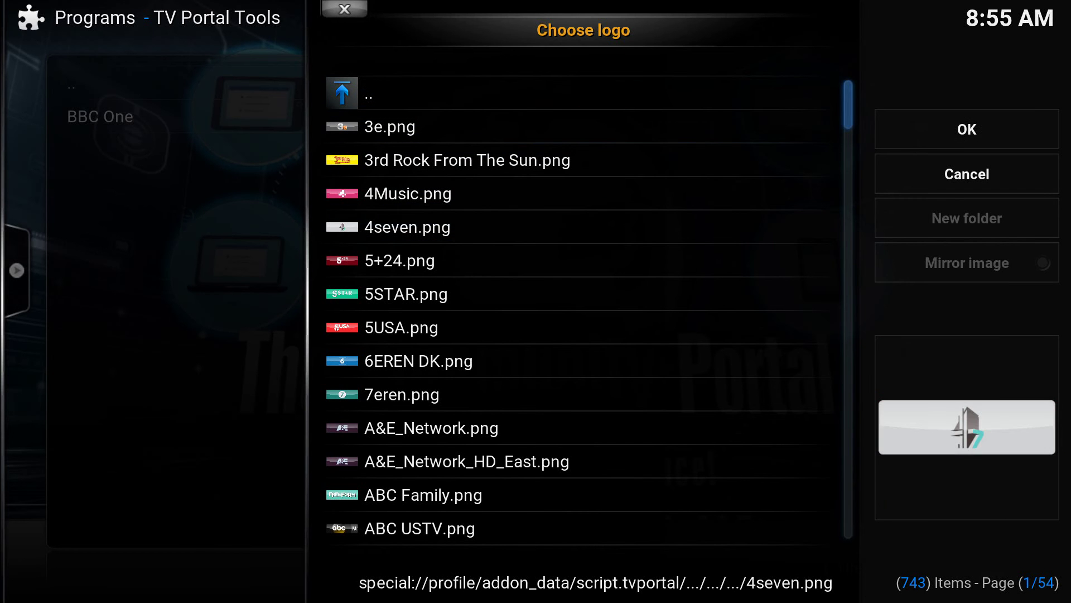
key(Page_Down)
key(Page_Down)
key(Page_Down)
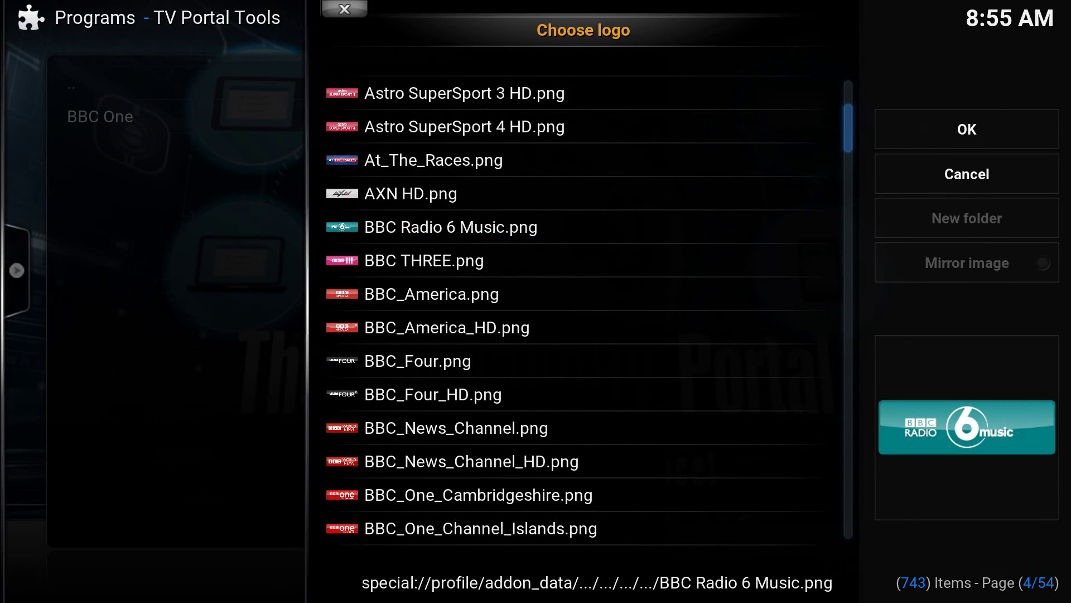
key(Down)
key(Down)
key(Down)
key(Down)
key(Down)
key(Down)
key(Down)
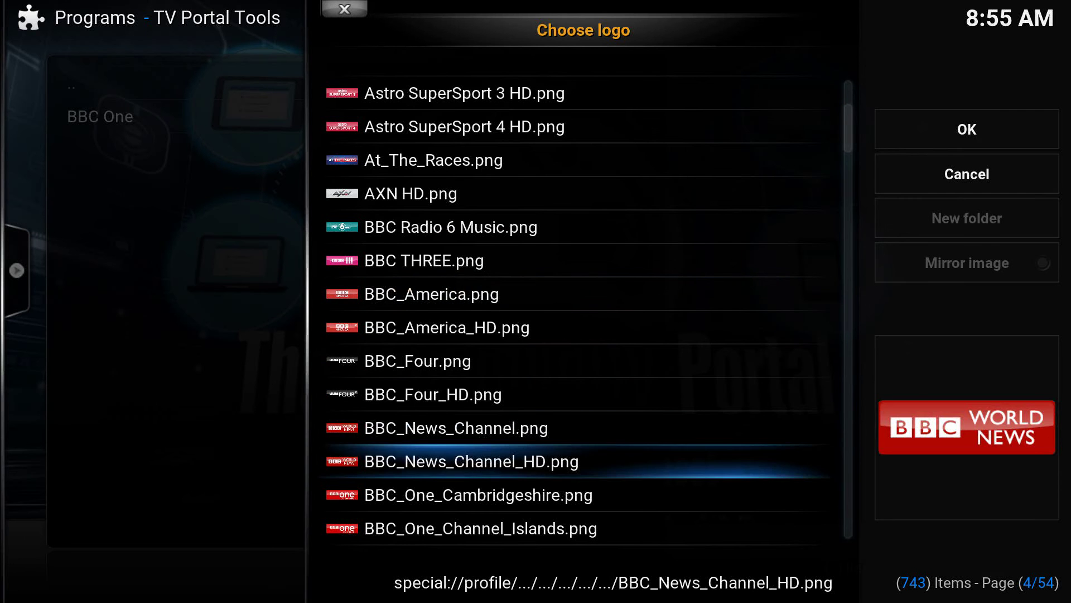
key(Up)
key(Up)
key(Down)
key(Down)
key(Down)
key(Down)
key(Down)
key(Down)
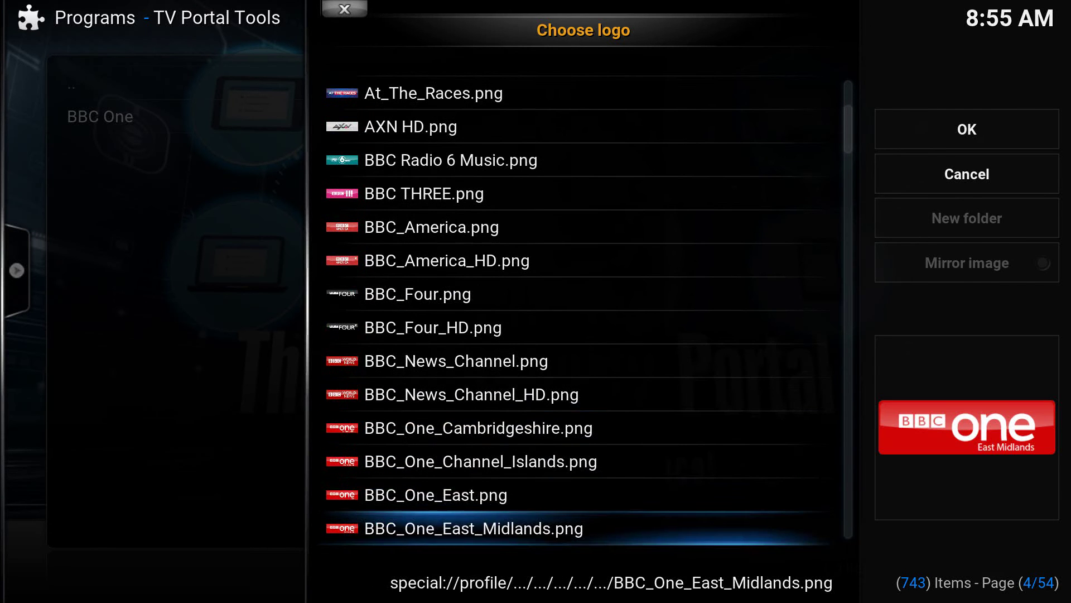
key(Down)
key(Down)
key(Down)
key(Down)
key(Down)
key(Up)
key(Up)
key(Up)
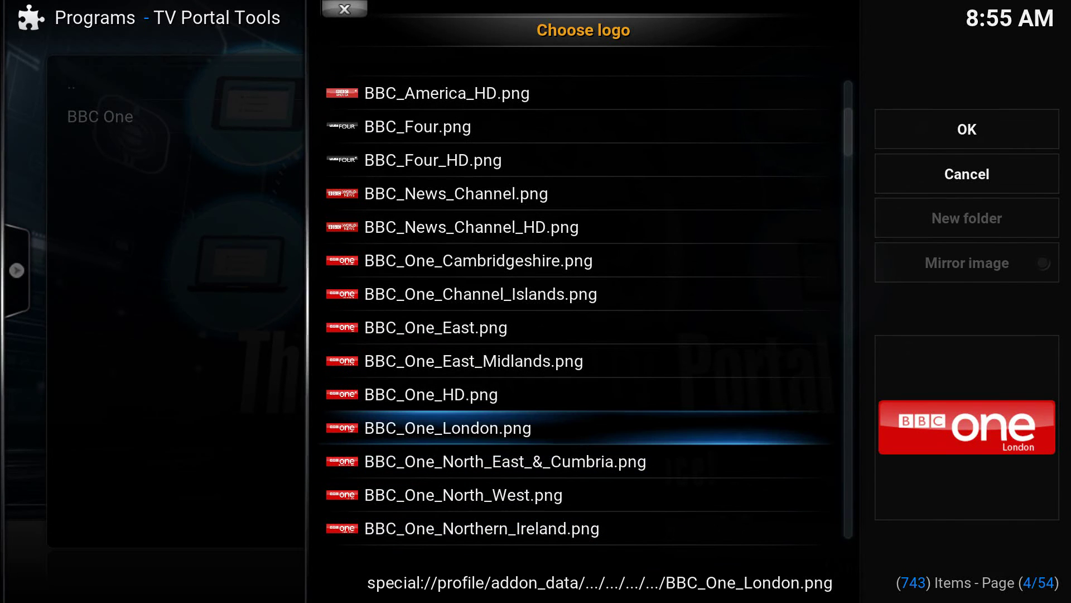
key(Return)
key(Down)
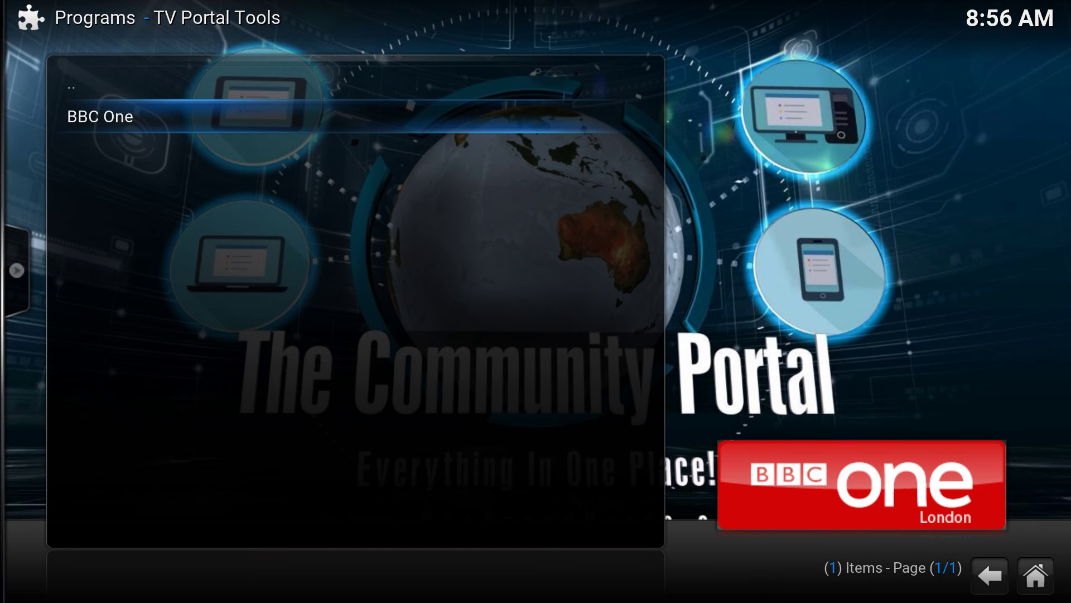
key(Escape)
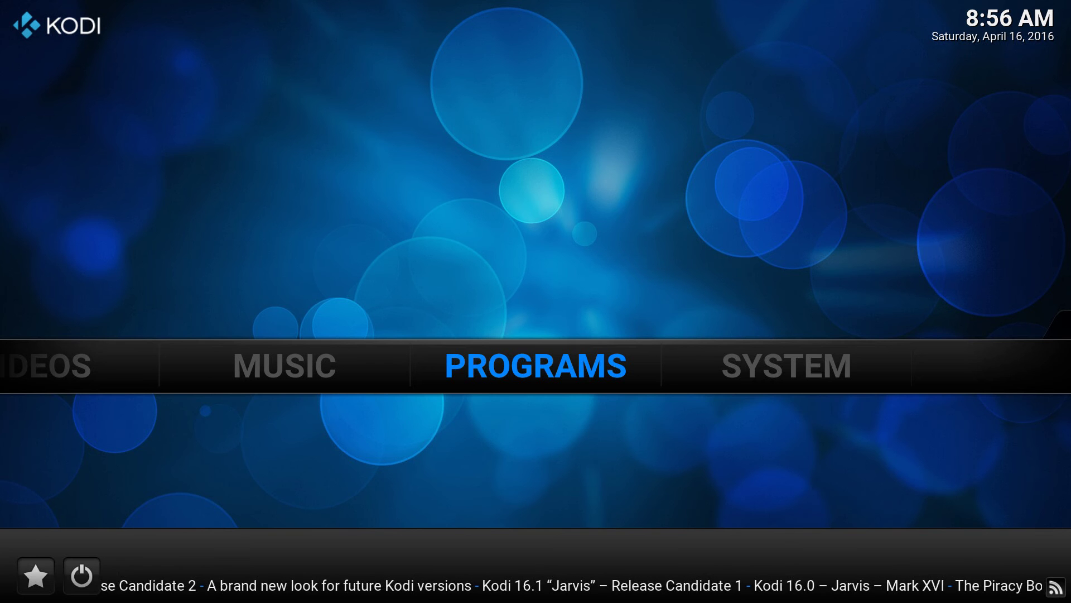
- Start adding a source in System > File manager, cancel it, and return to Programs
key(Right)
key(Down)
key(Right)
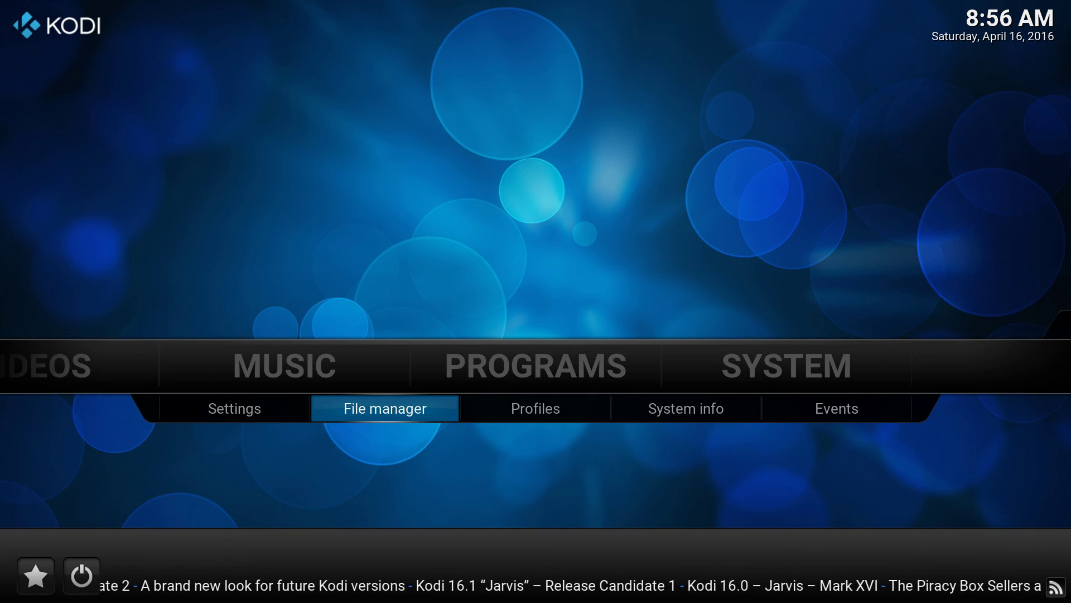
key(Return)
key(Down)
key(Down)
key(Down)
key(Return)
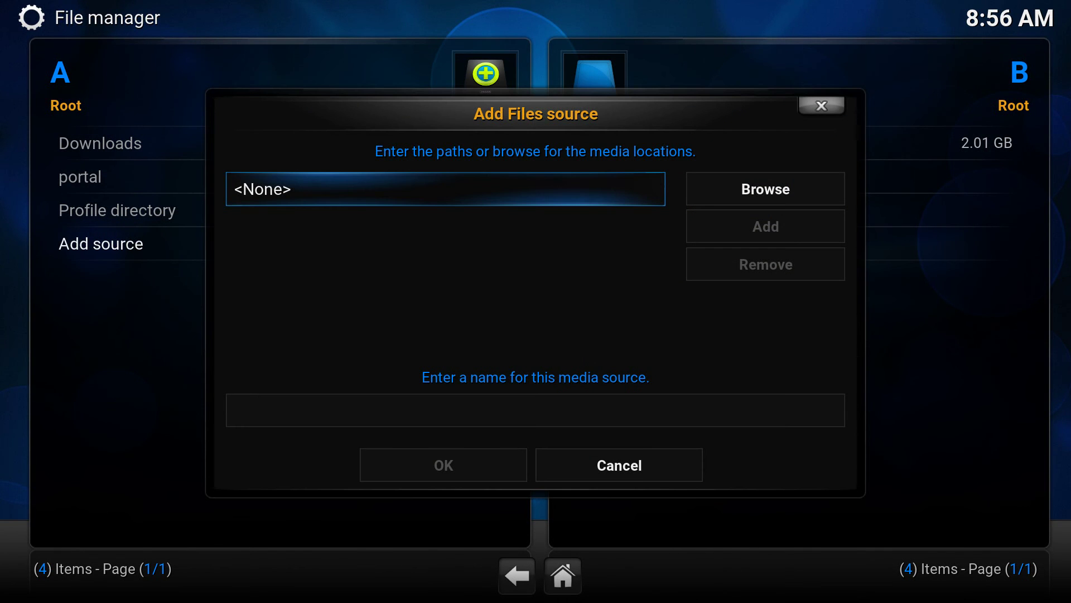
key(Escape)
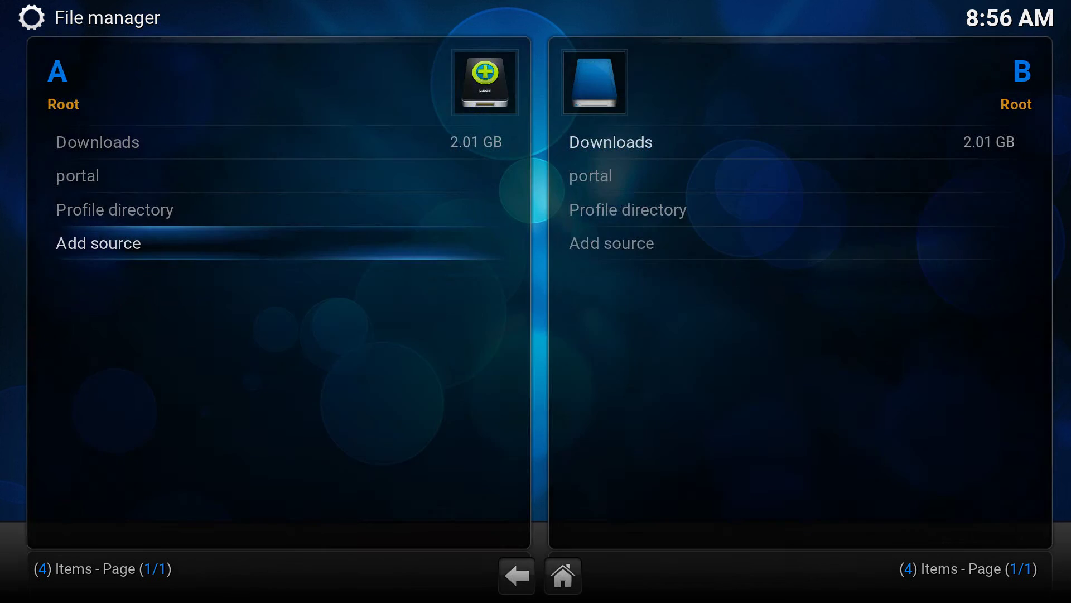
key(Escape)
key(Left)
- In TV Portal Tools settings, toggle Kodi-source logo searching on then off, and save
key(Return)
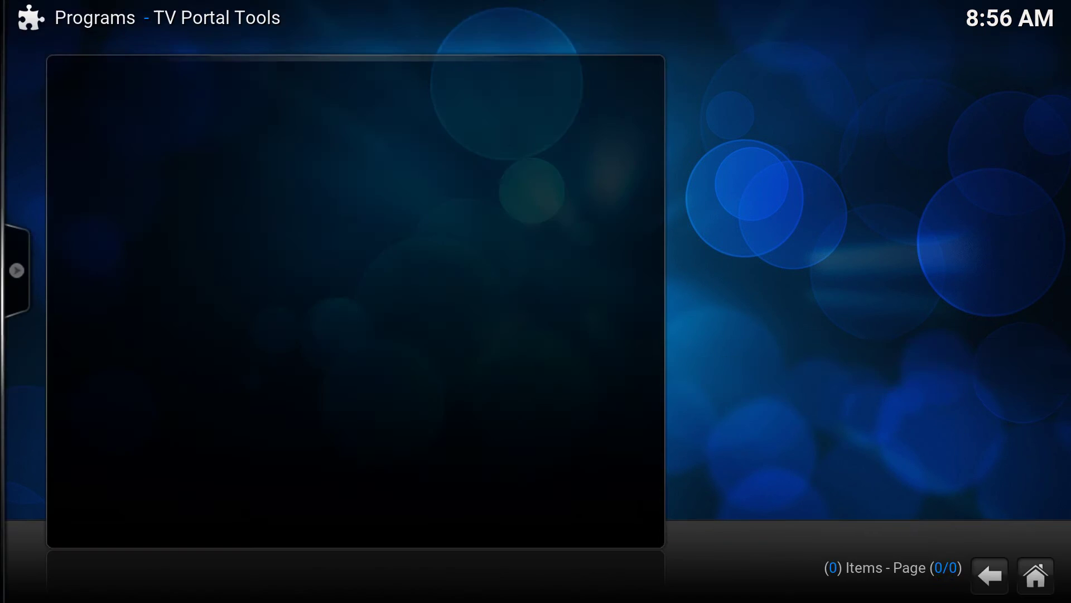
key(BackSpace)
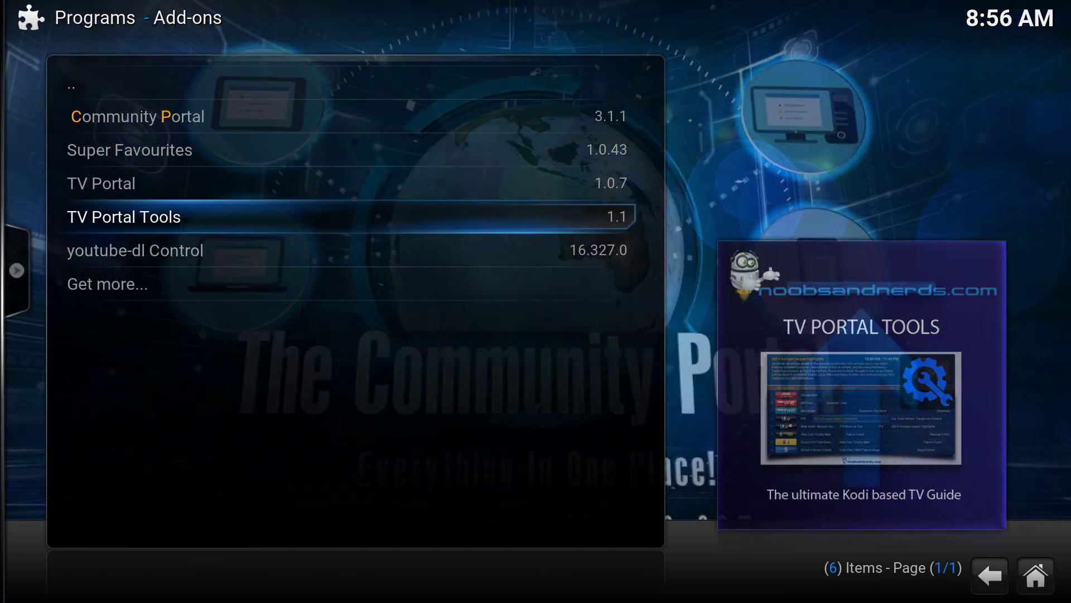
key(c)
key(Down)
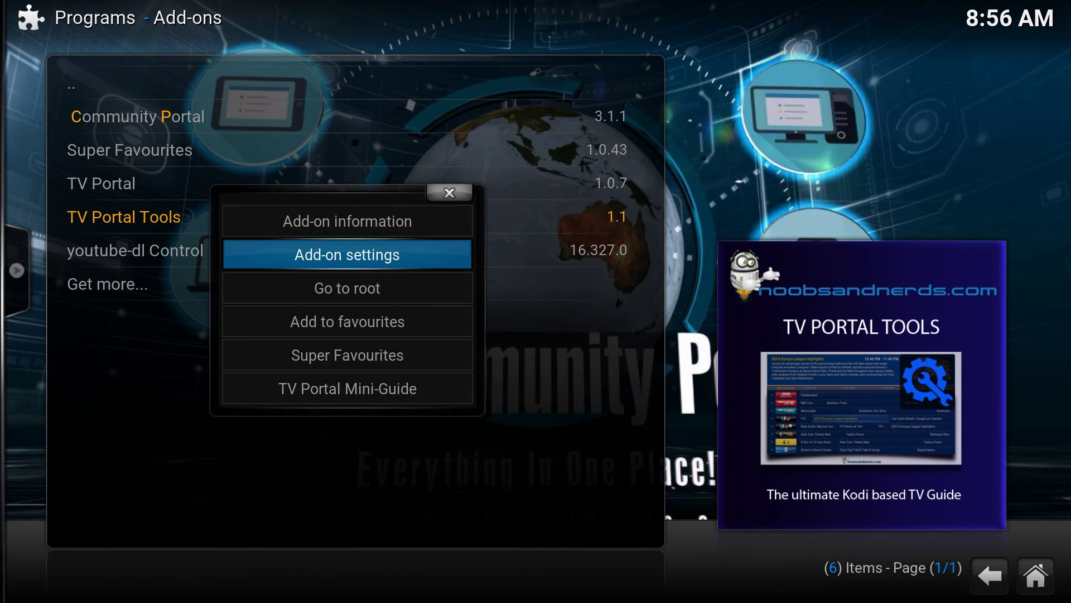
key(Return)
click(535, 281)
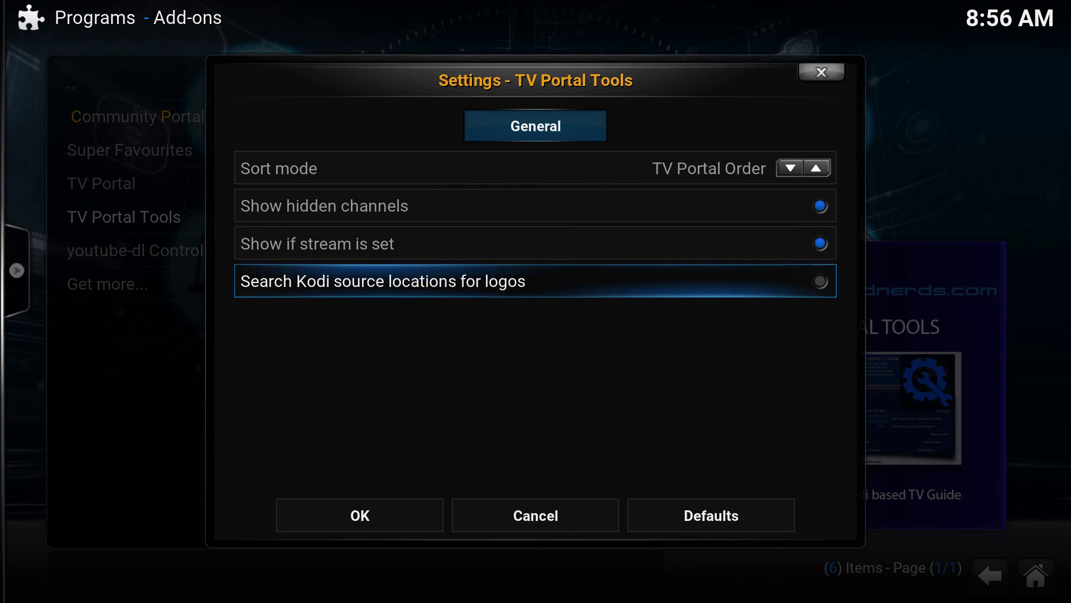
key(Return)
key(Return)
key(Down)
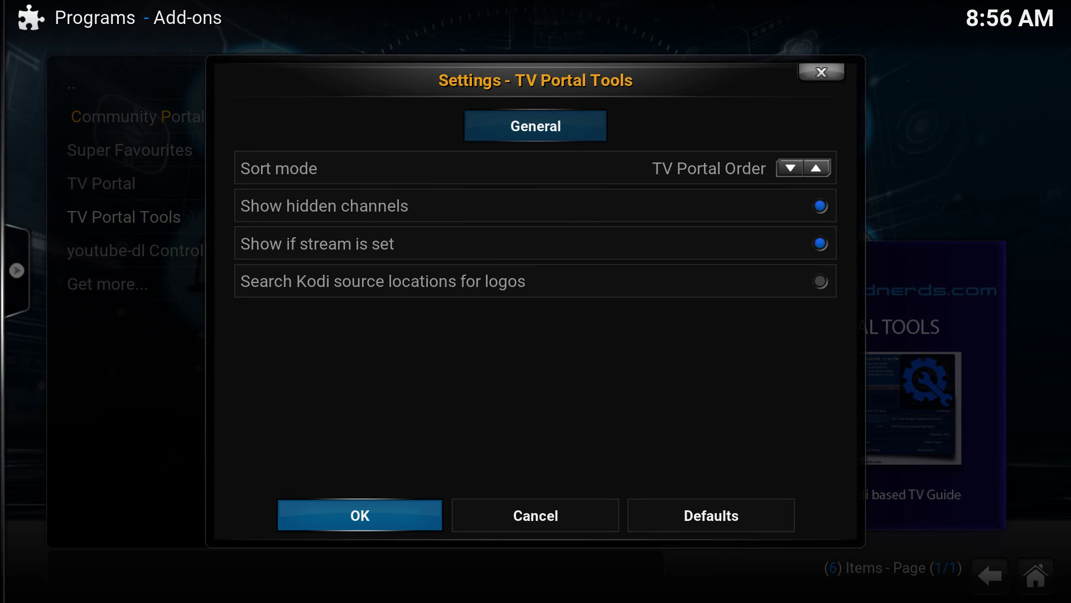
key(Return)
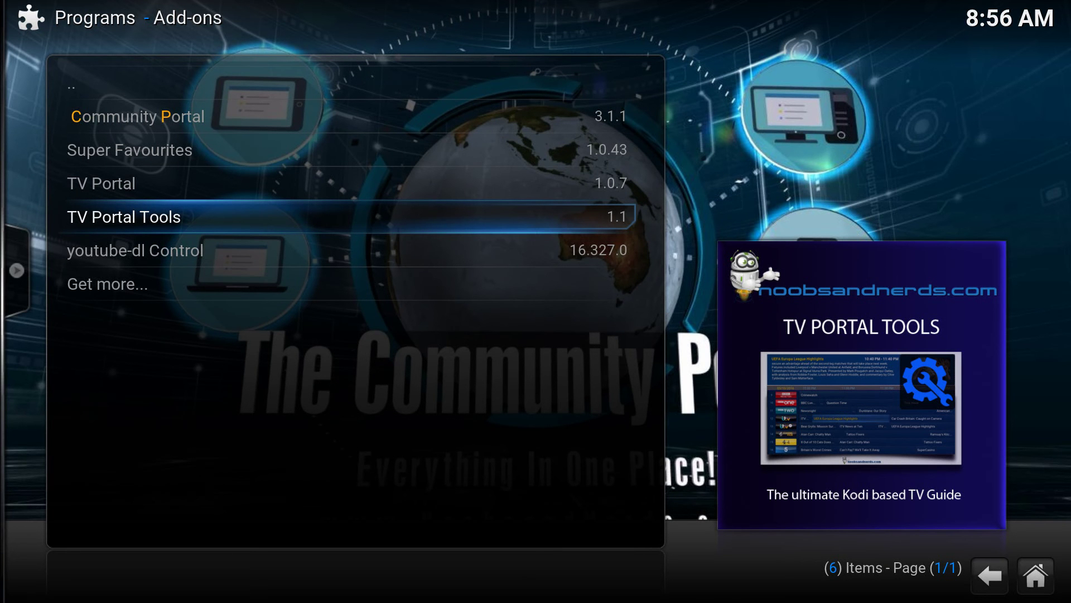
- Give the BBC One channel the description 'News sport and weather'
key(Return)
key(Down)
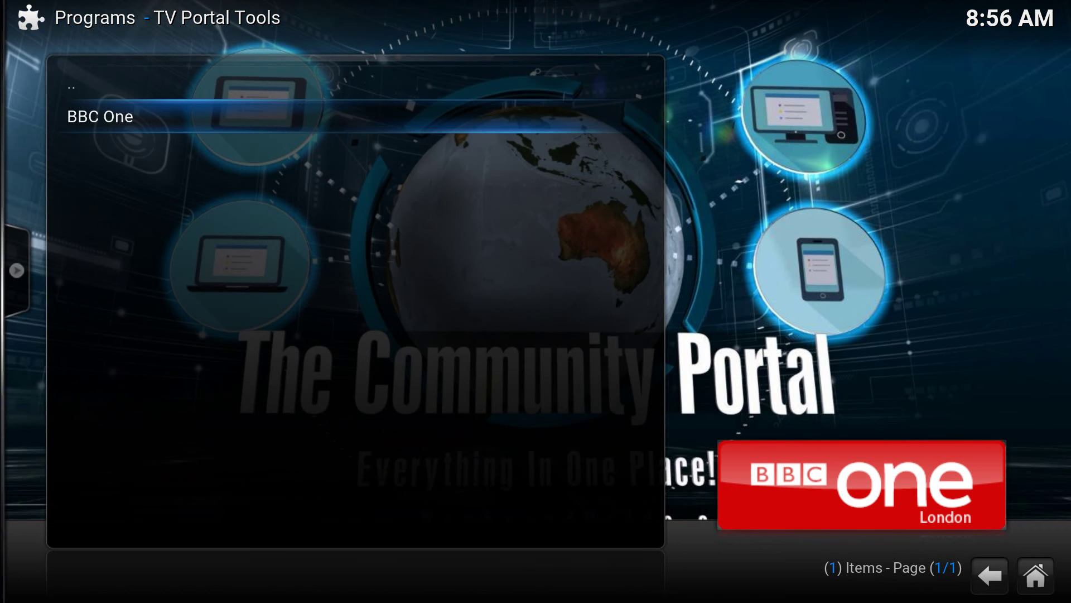
key(Return)
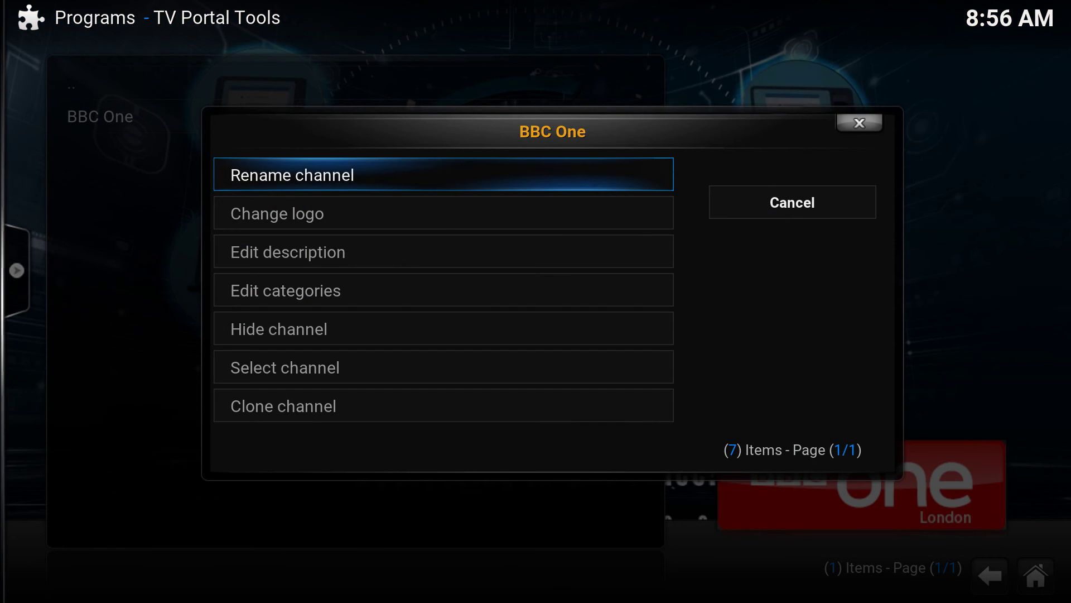
key(Down)
key(Down)
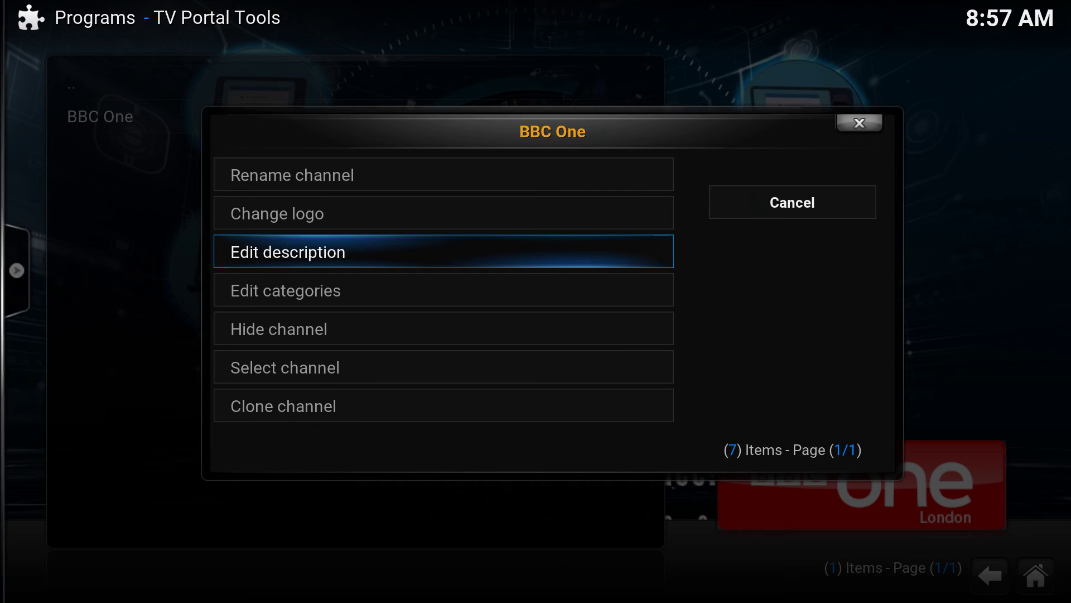
key(Return)
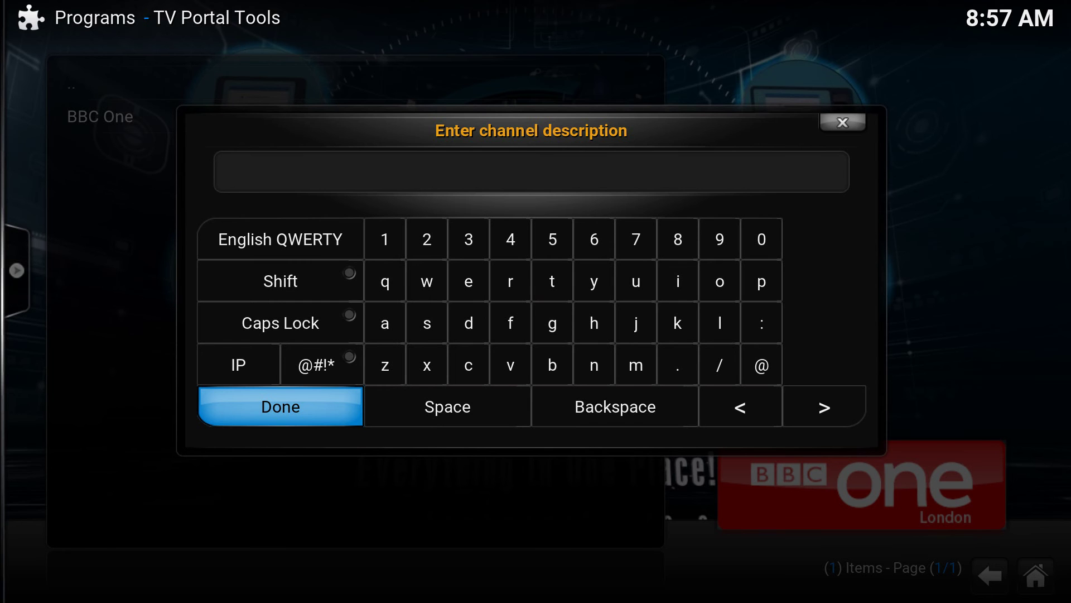
text(News sport)
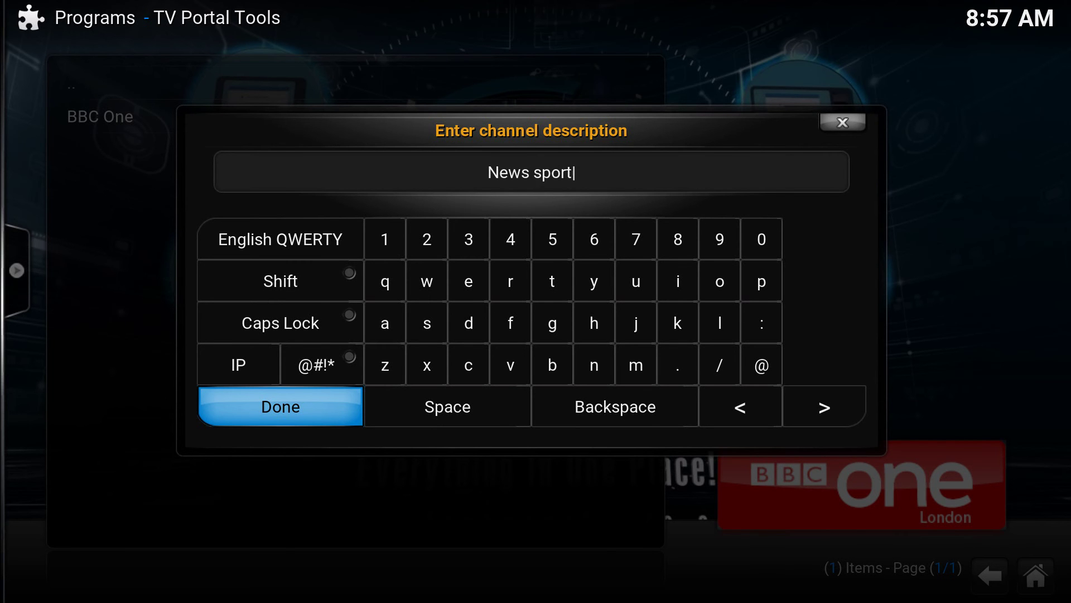
text( and )
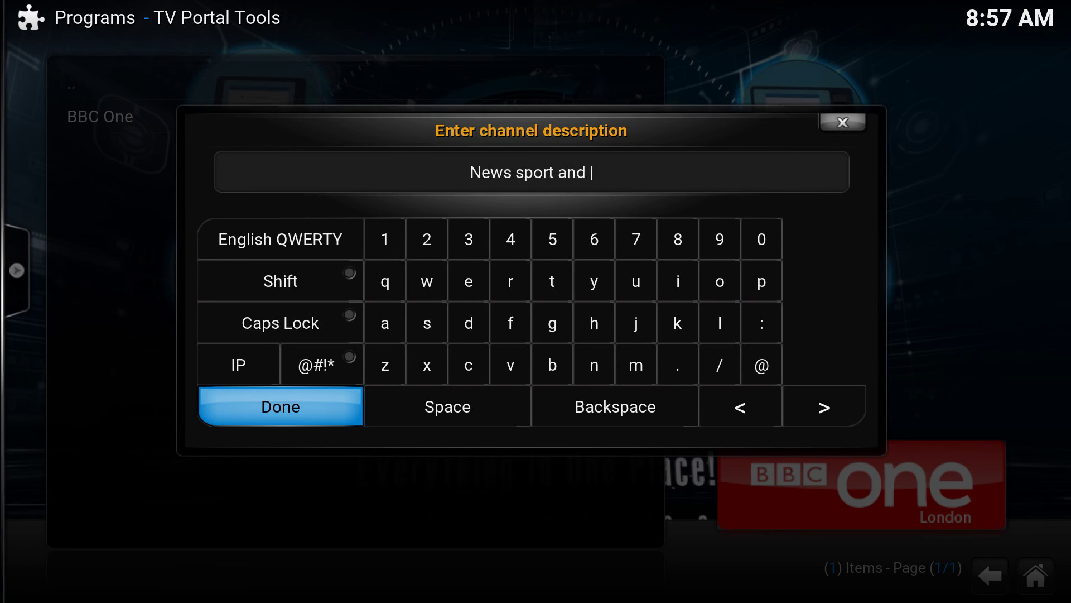
text(weather)
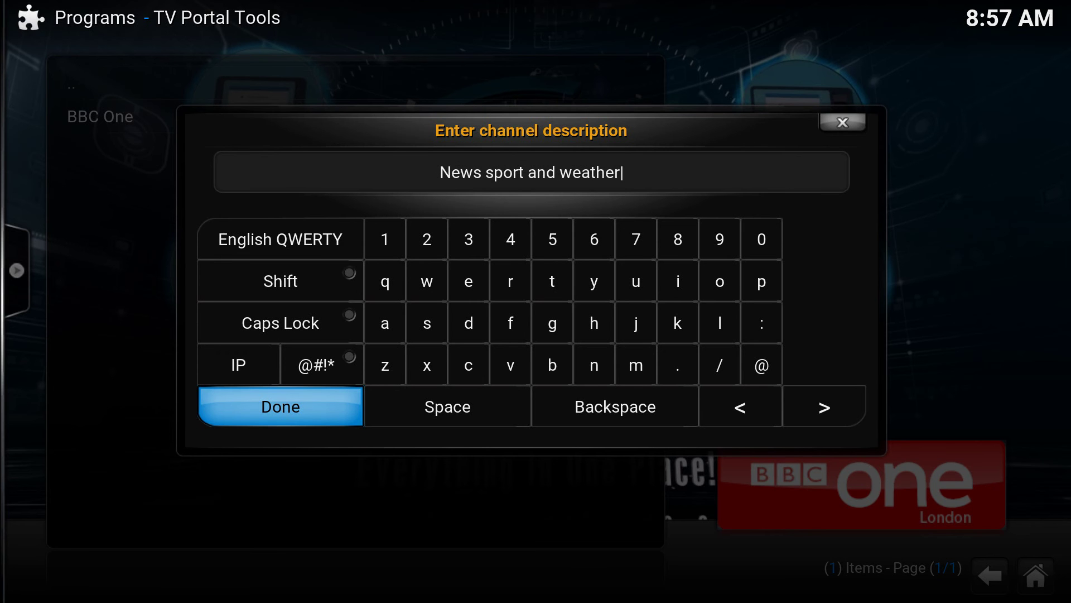
key(Return)
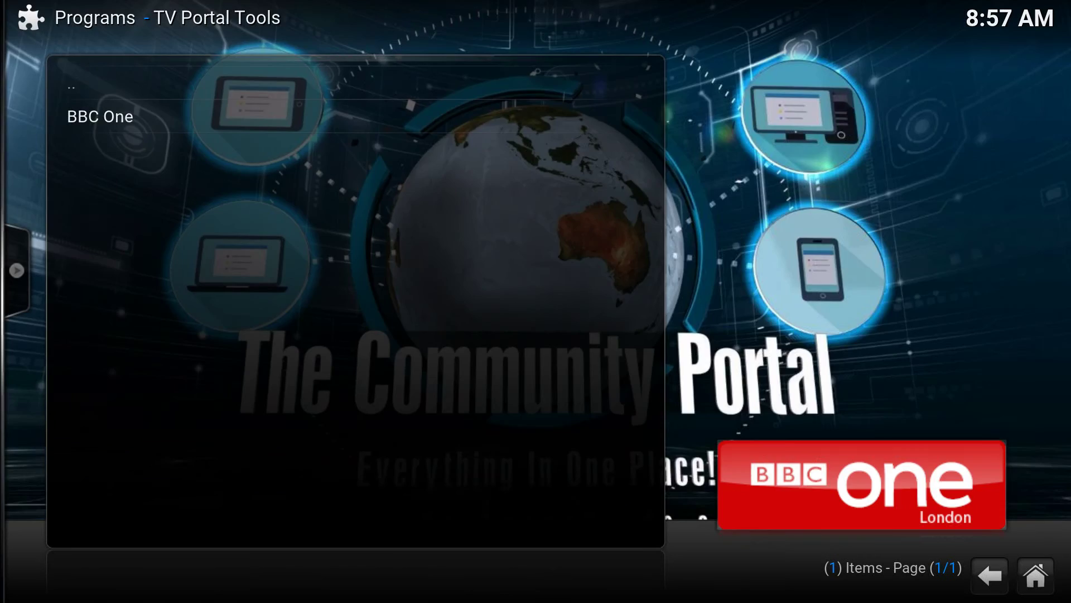
click(196, 116)
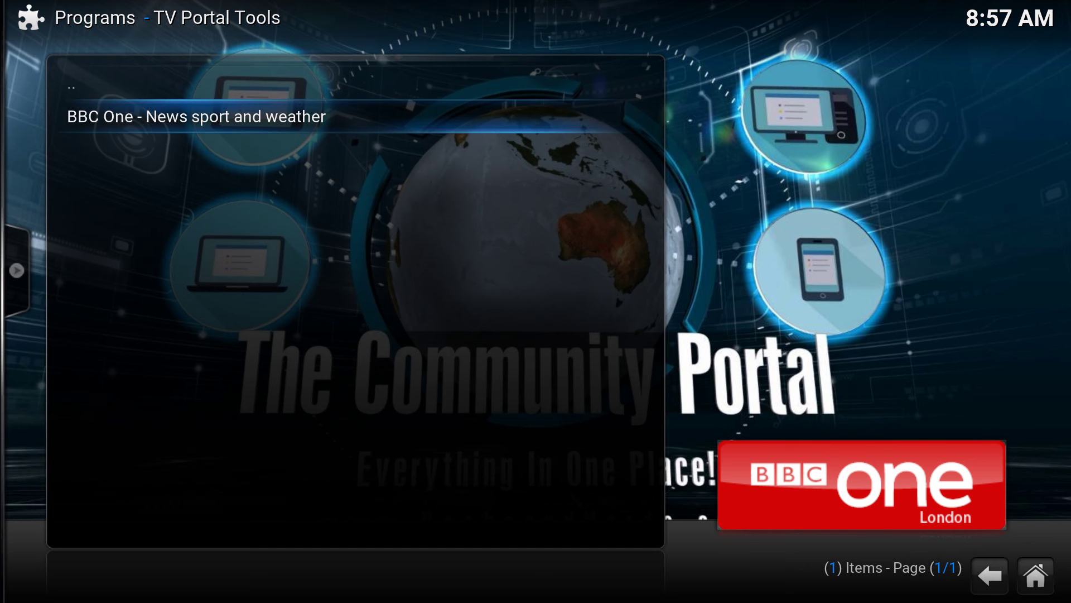
- In BBC One's category editor, delete the Sports, Movies and USA categories and type Drama
key(Return)
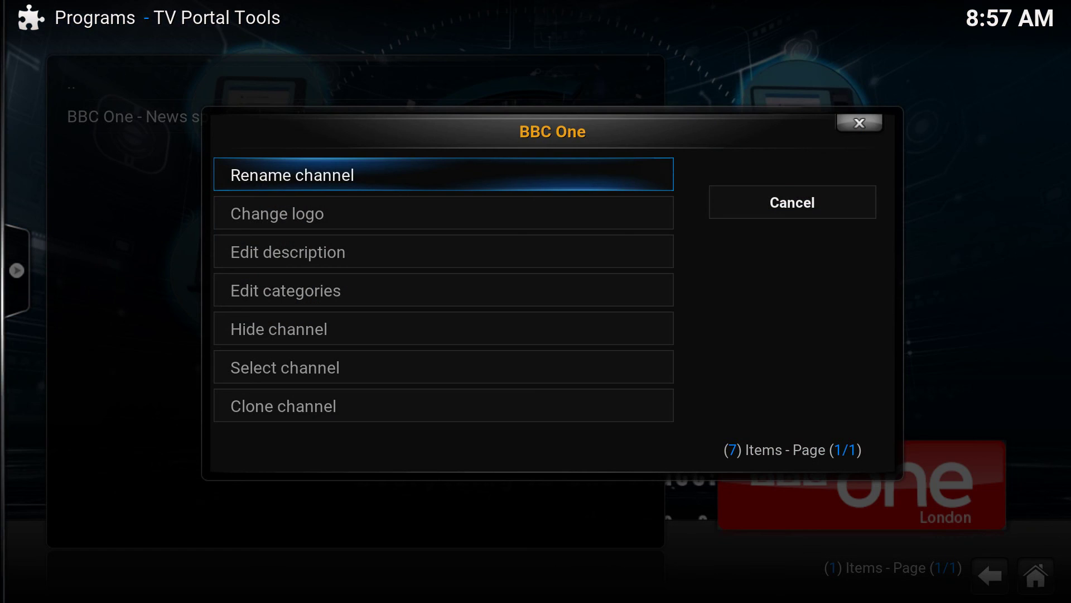
key(Down)
key(Down)
key(Down)
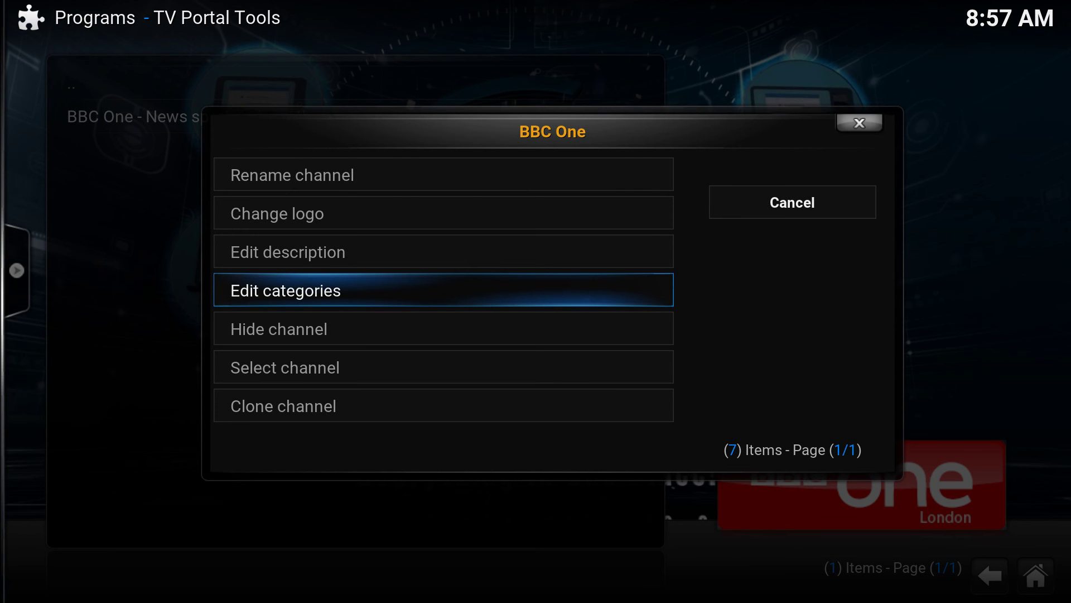
key(Return)
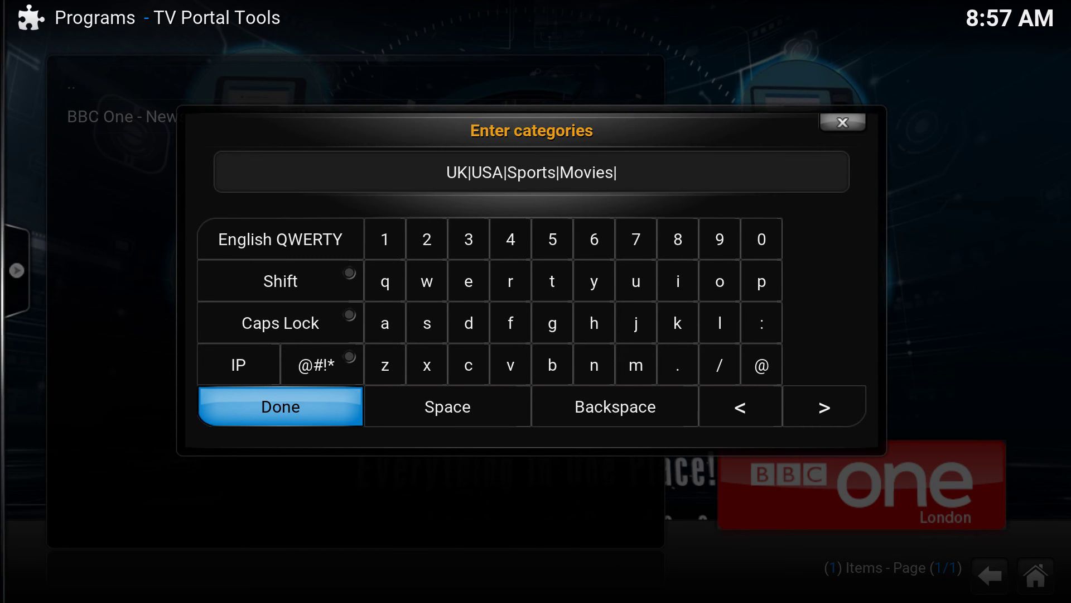
key(BackSpace)
key(BackSpace)
key(BackSpace)
key(BackSpace)
key(BackSpace)
key(BackSpace)
key(BackSpace)
key(BackSpace)
key(BackSpace)
key(BackSpace)
key(BackSpace)
key(BackSpace)
key(BackSpace)
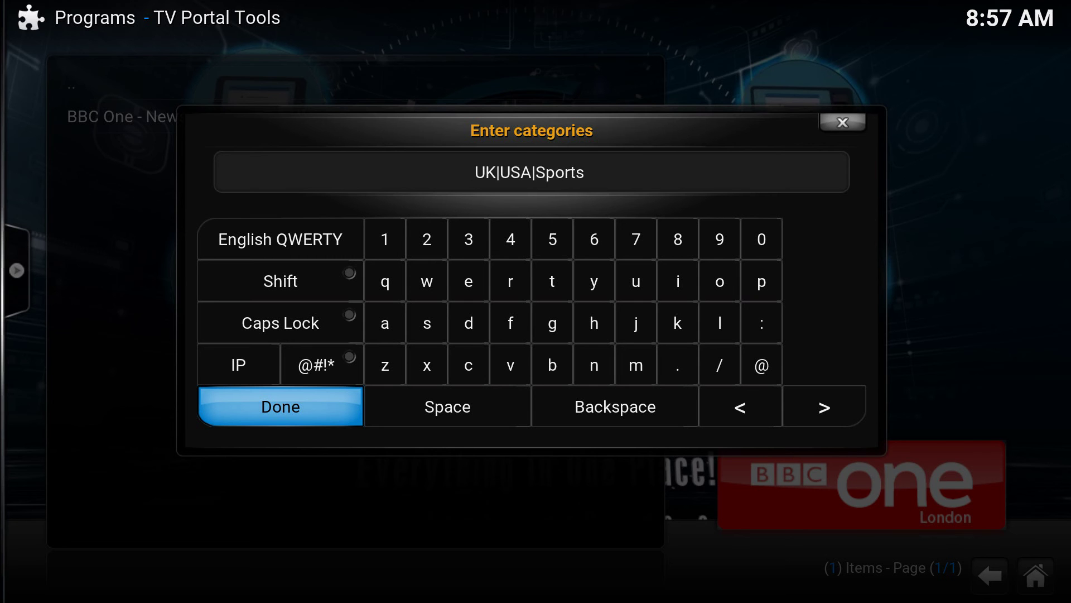
key(BackSpace)
key(BackSpace)
key(BackSpace)
key(BackSpace)
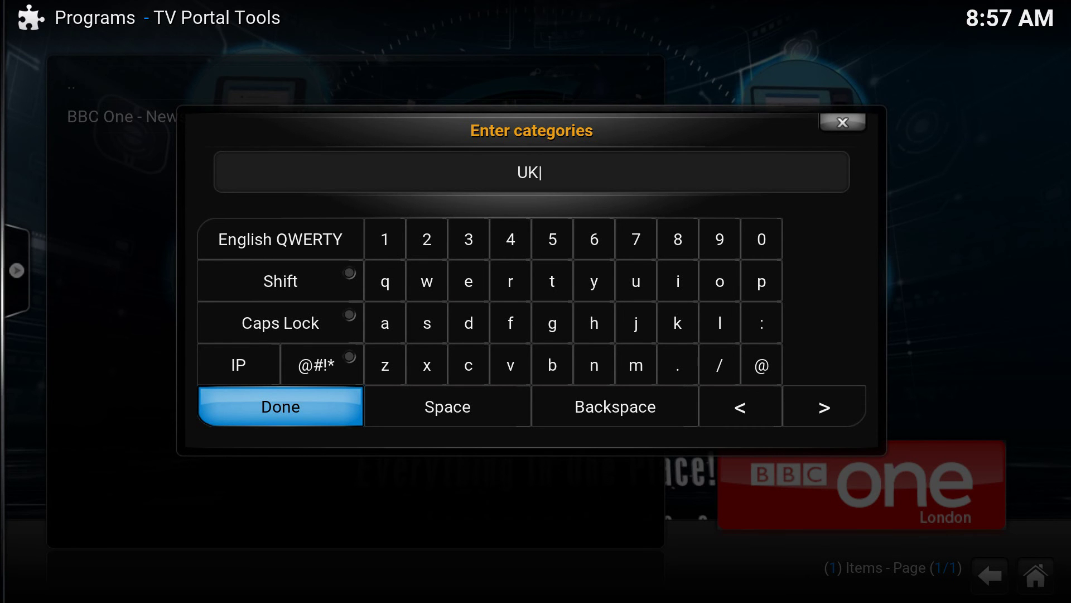
key(Up)
key(Up)
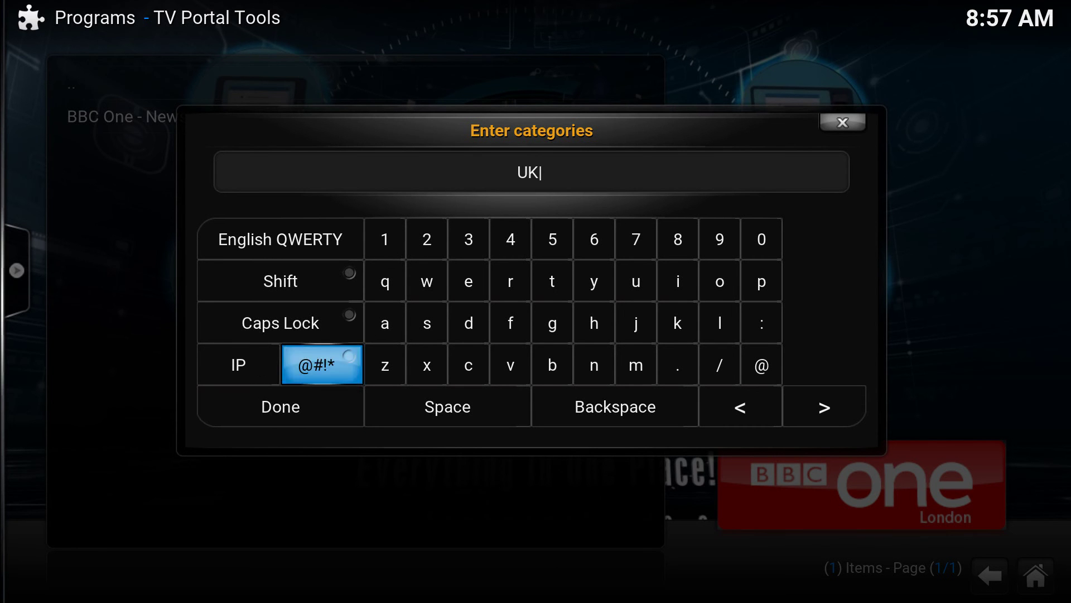
key(Up)
key(Up)
key(Down)
key(Down)
key(Down)
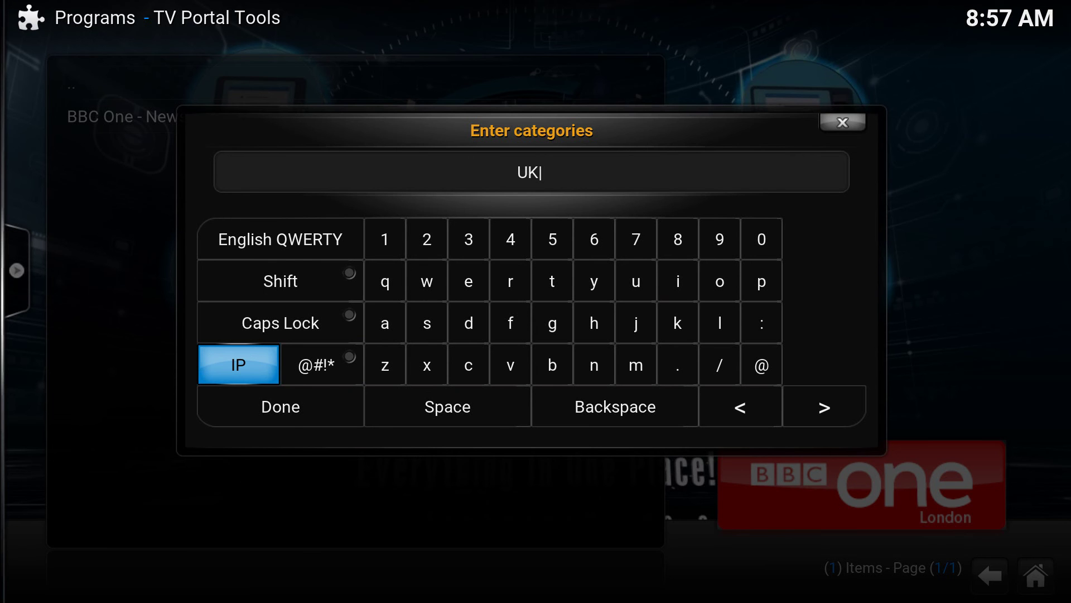
text(Drama)
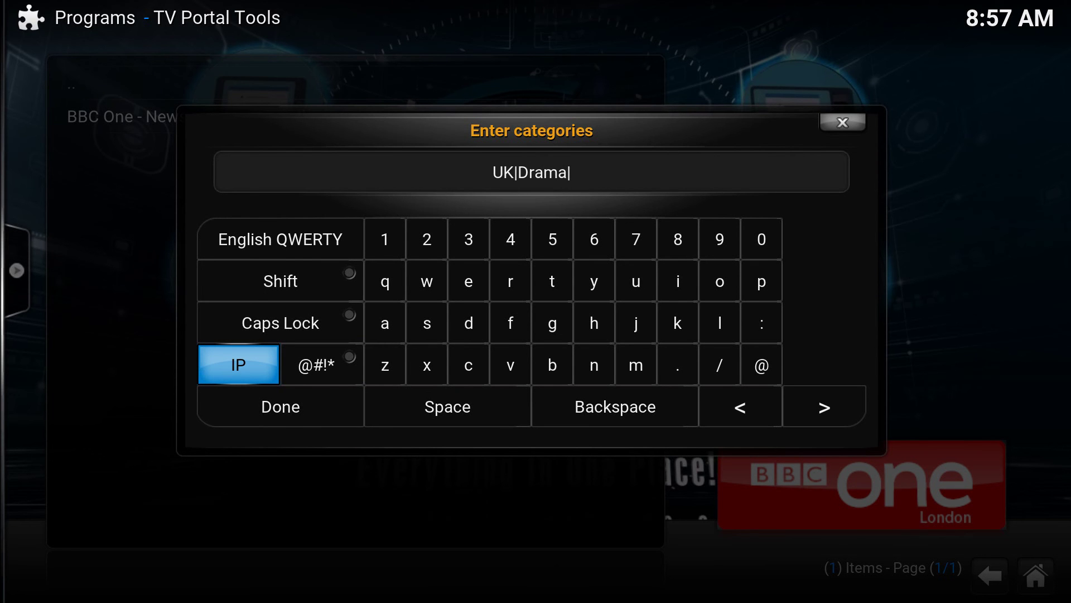
- Add separators and Sport to finish UK|Drama|Sport and confirm the categories
key(Right)
key(Return)
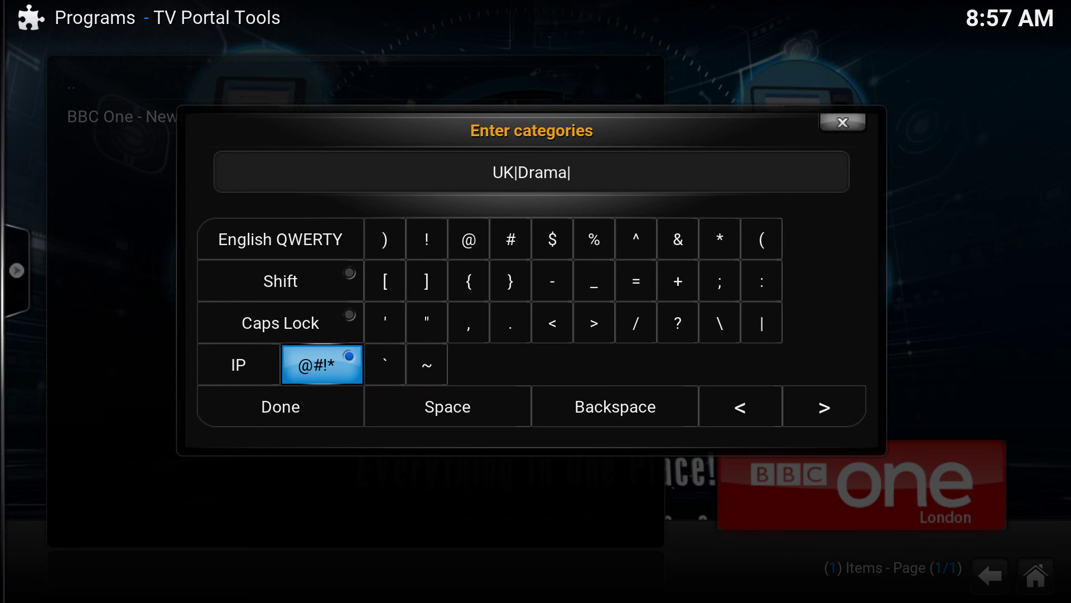
key(Up)
key(Left)
key(Return)
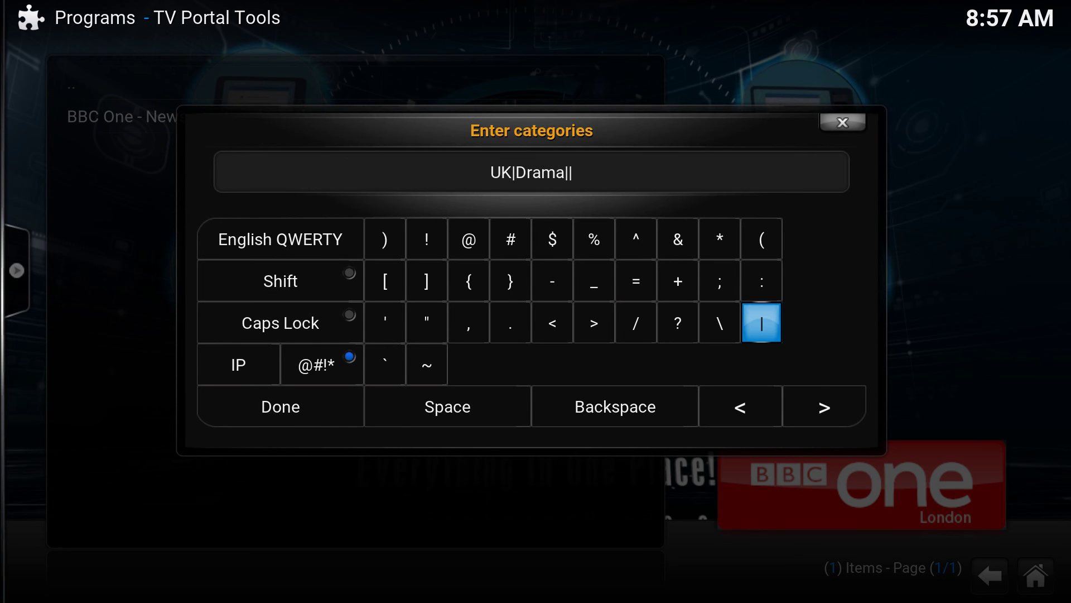
key(Right)
key(Down)
key(Right)
key(Return)
key(Up)
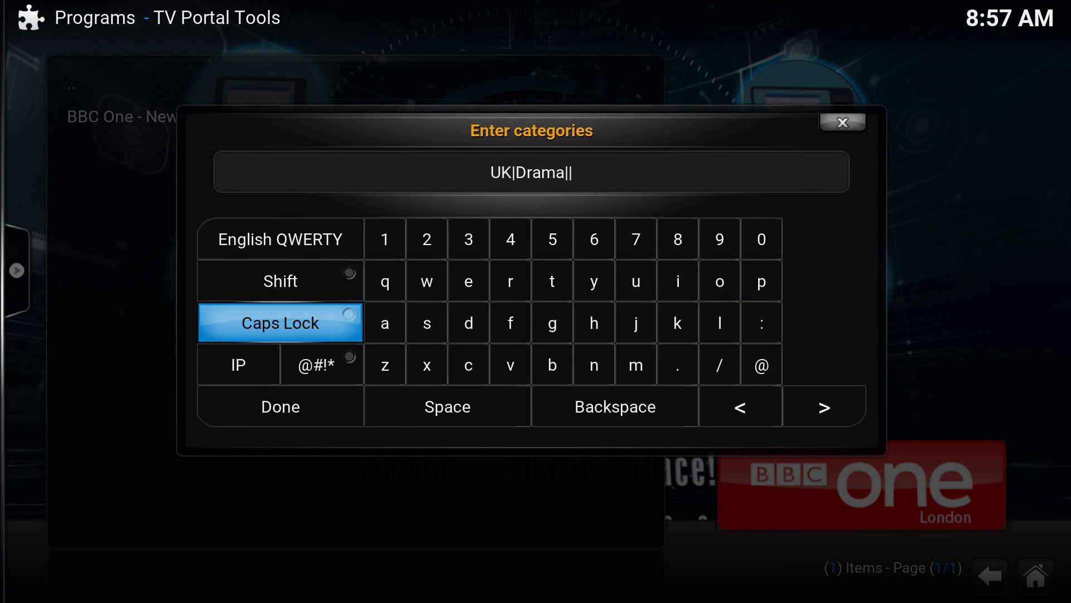
text(|)
text(|Sport)
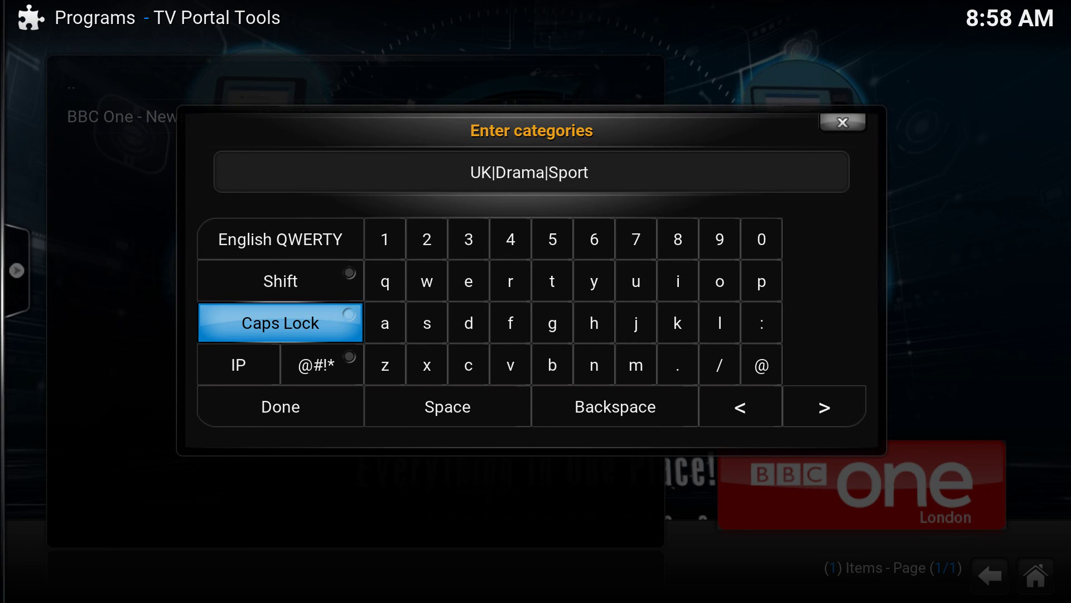
click(281, 406)
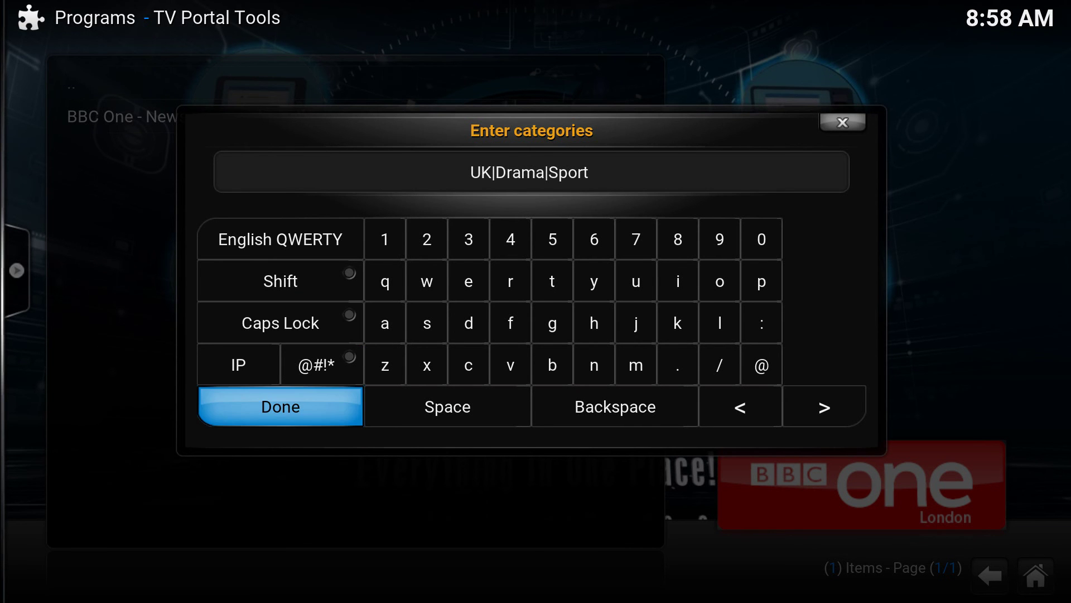
key(Return)
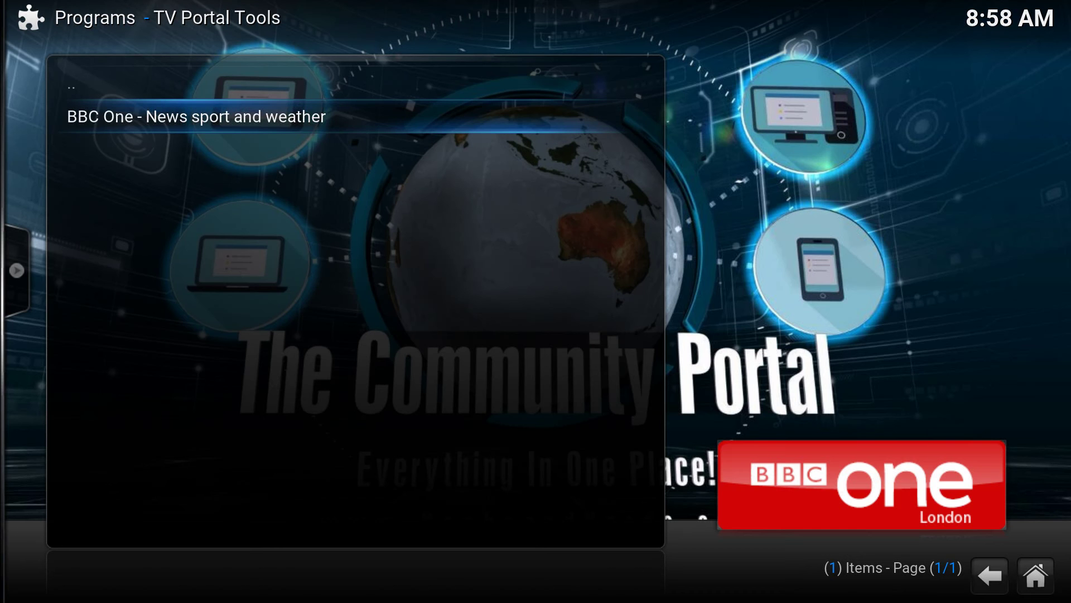
key(Up)
key(Down)
key(Up)
key(Down)
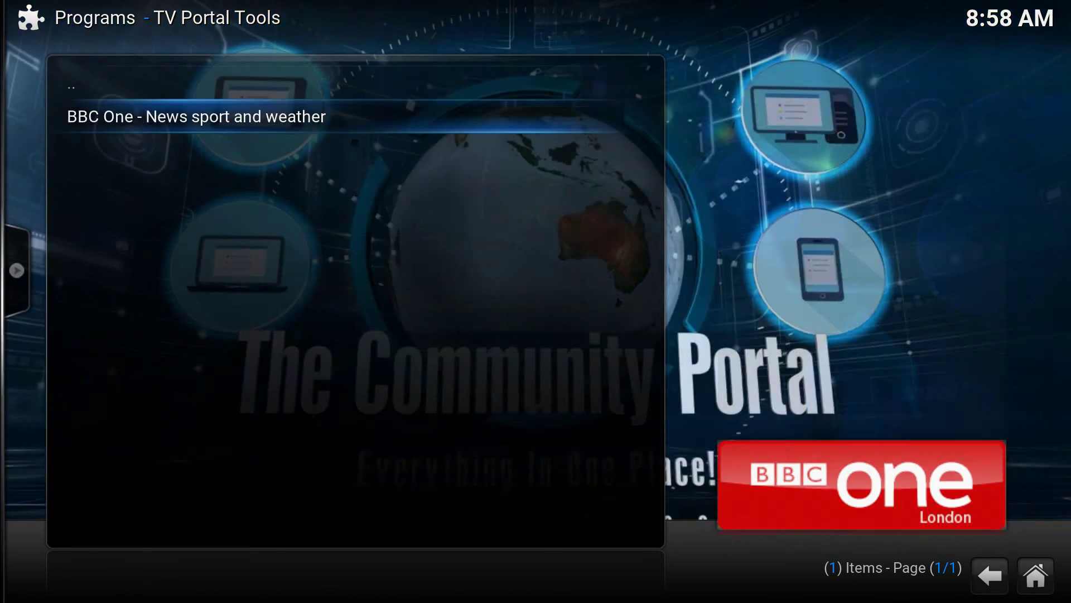
key(c)
key(Down)
key(Down)
key(Down)
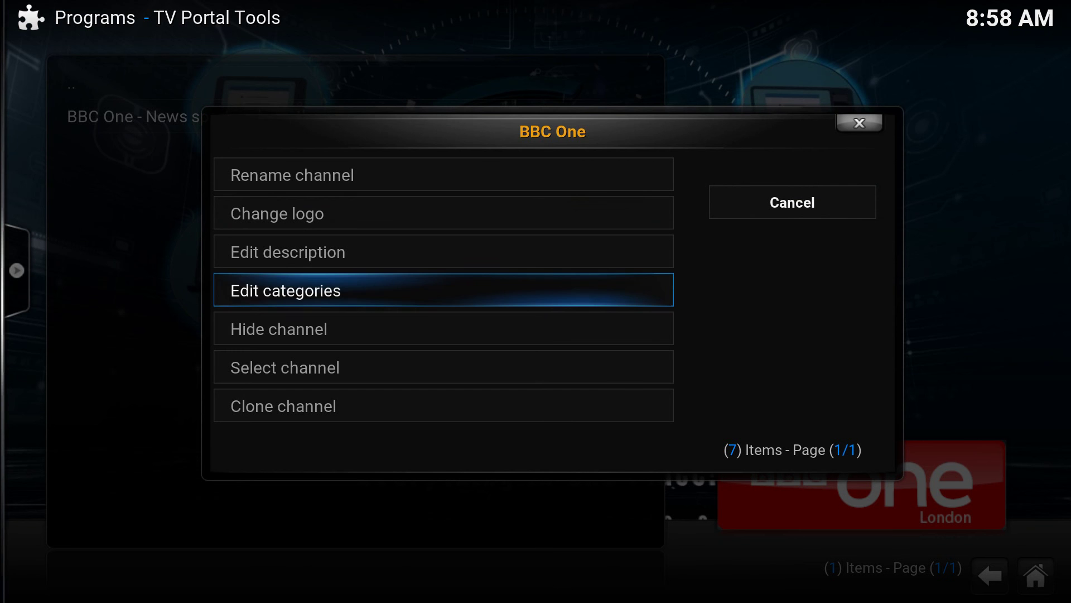
key(Down)
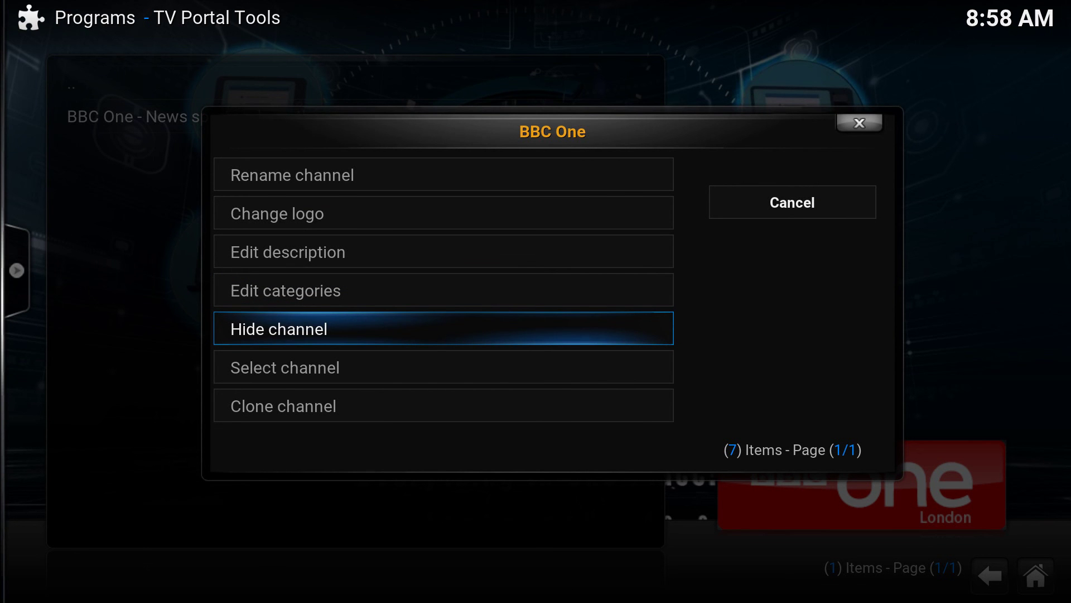
key(Down)
key(Down)
key(Down)
key(Up)
key(Up)
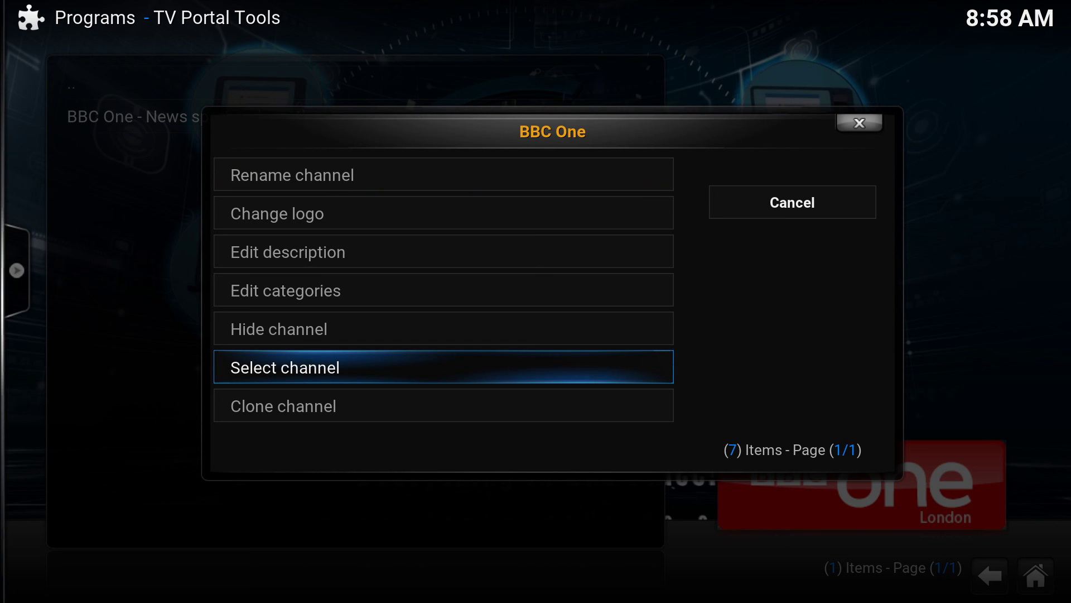
key(Down)
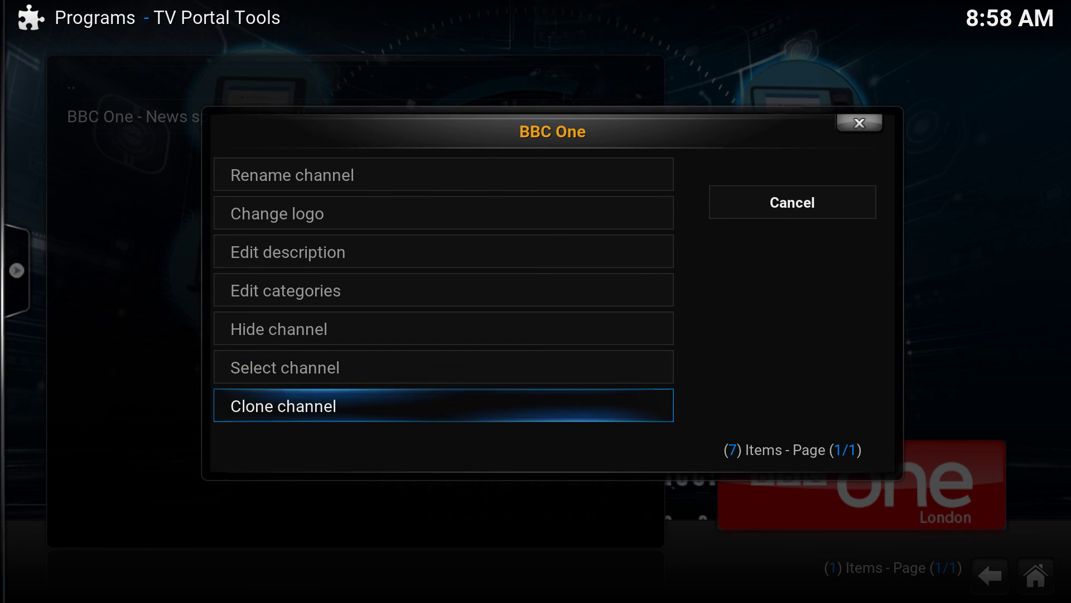
key(Down)
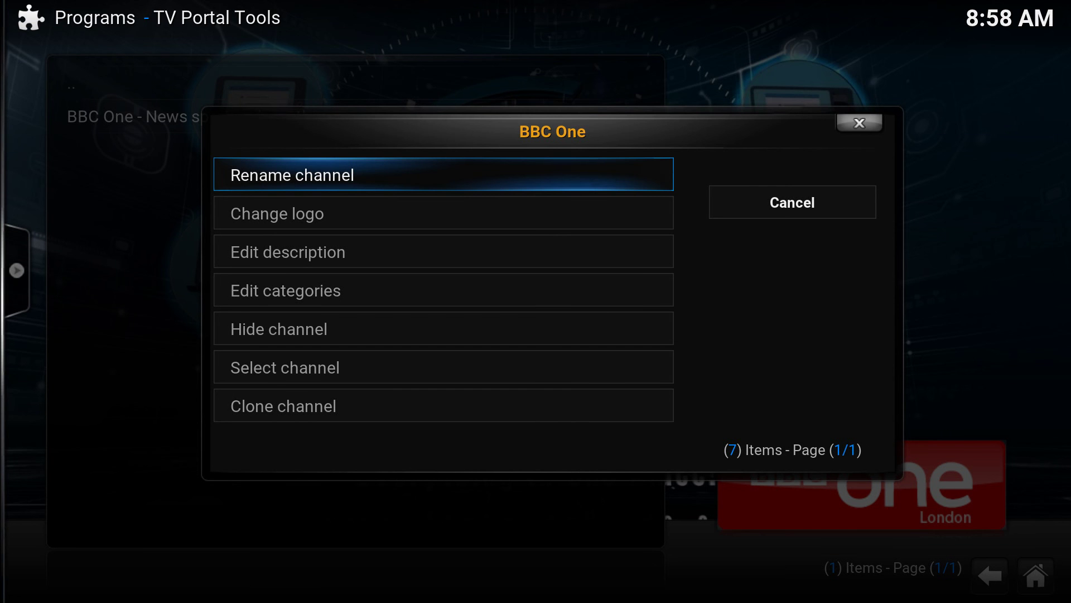
key(Escape)
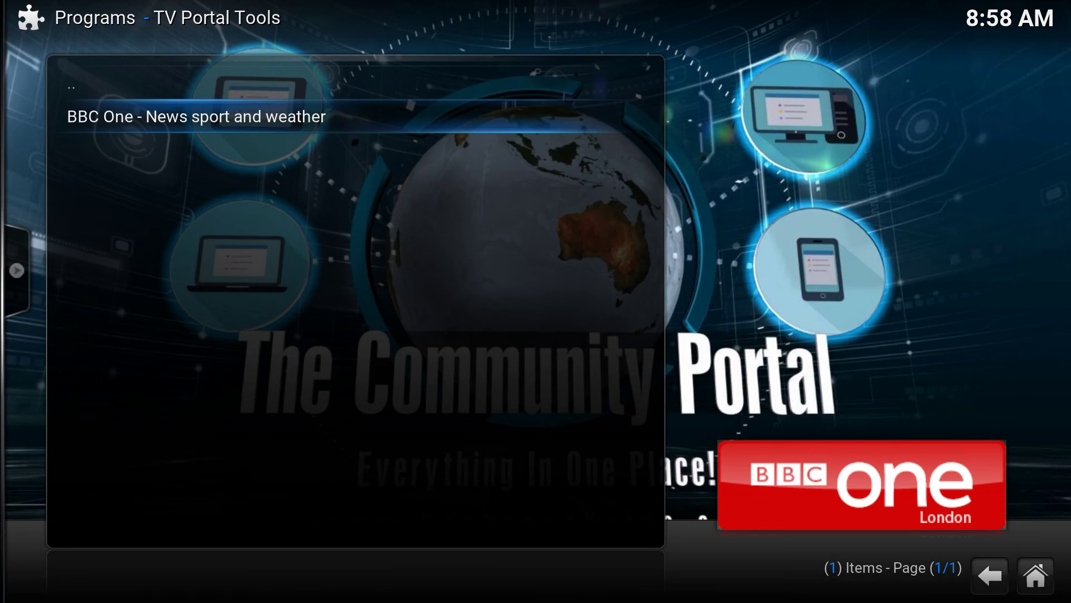
key(Escape)
- Launch the TV Portal guide from the Programs add-ons list
key(Return)
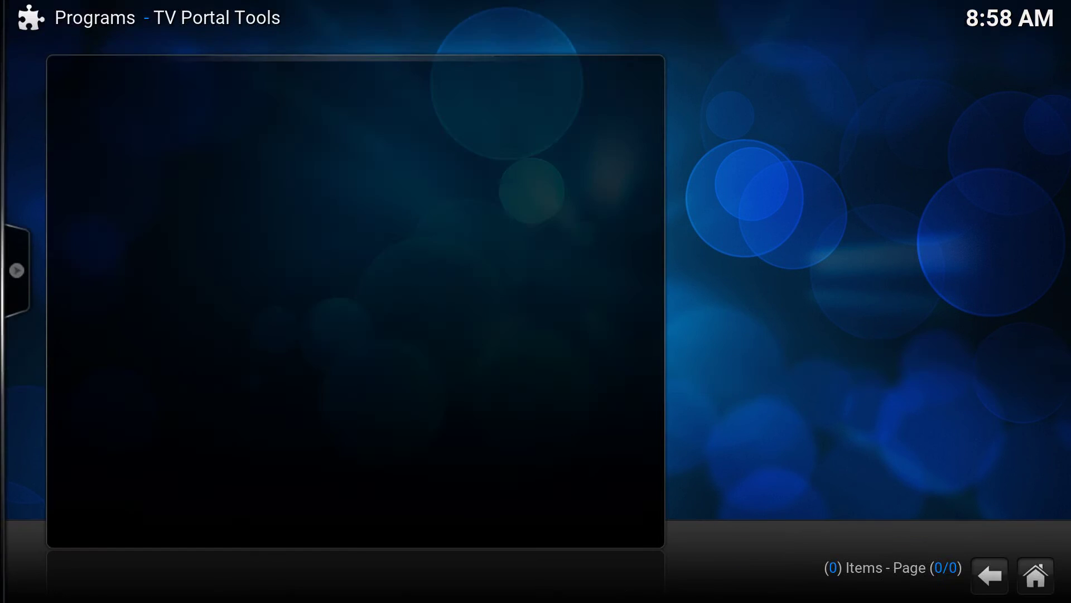
key(BackSpace)
key(Up)
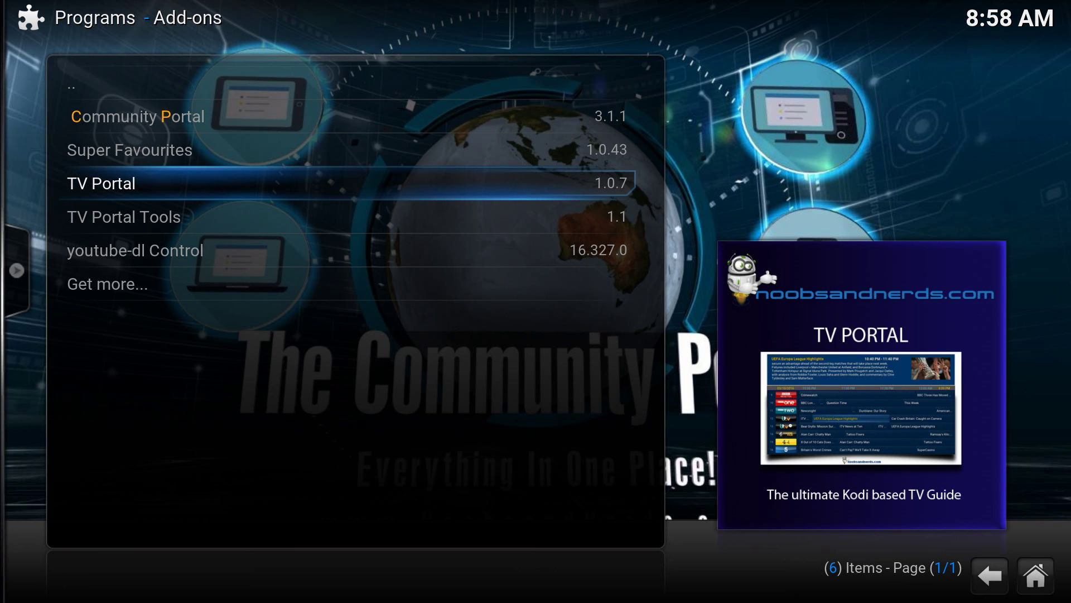
key(Return)
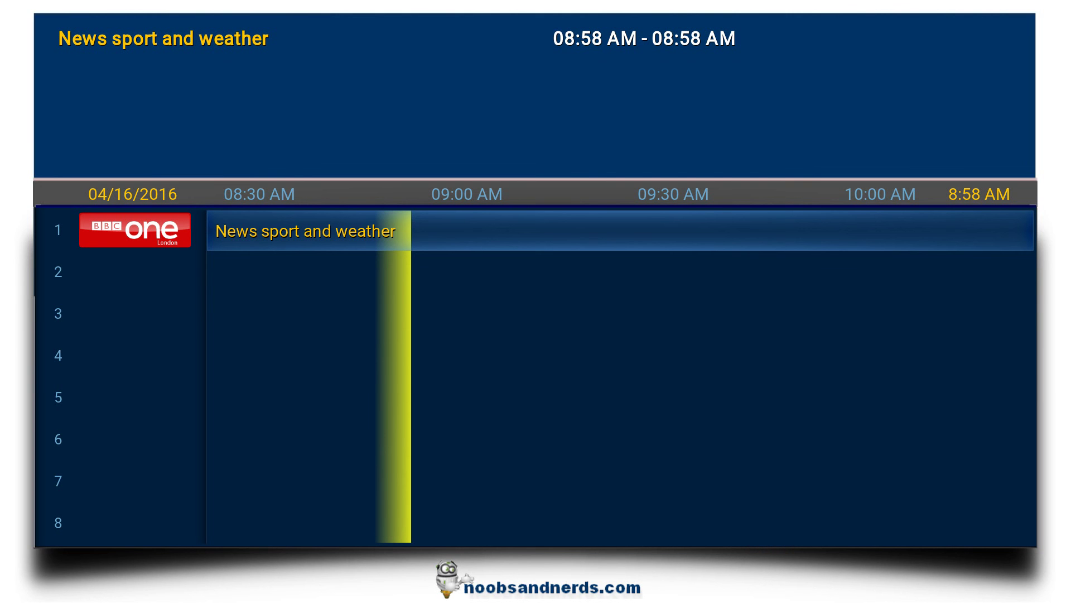
- Look through the guide's Drama, Sport and UK categories, then exit the guide
key(c)
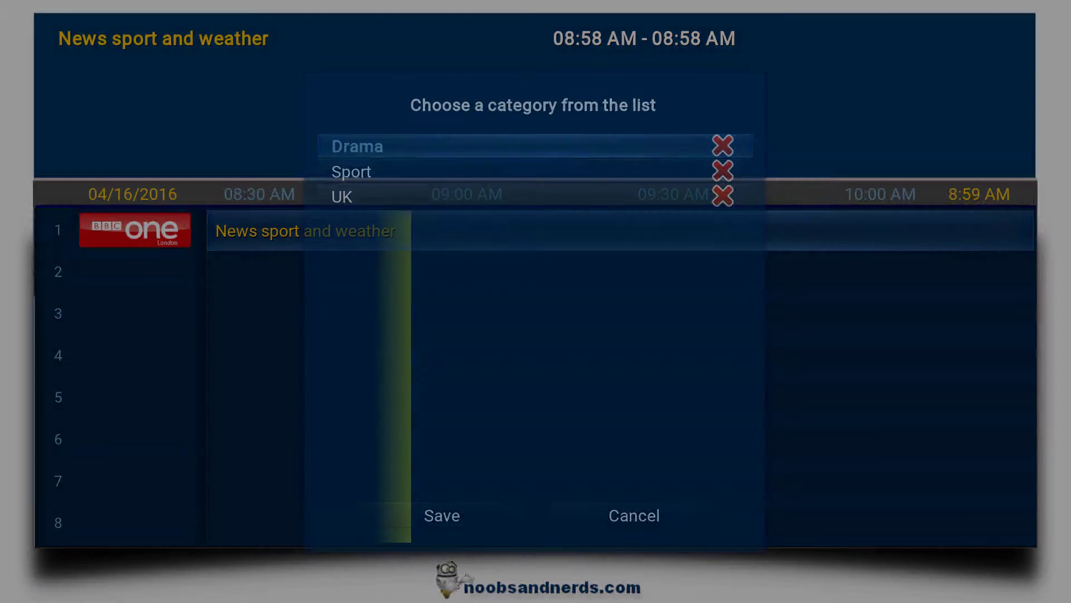
key(Down)
key(Down)
key(Up)
key(Down)
key(Up)
key(Down)
key(Up)
key(Down)
key(Up)
key(Down)
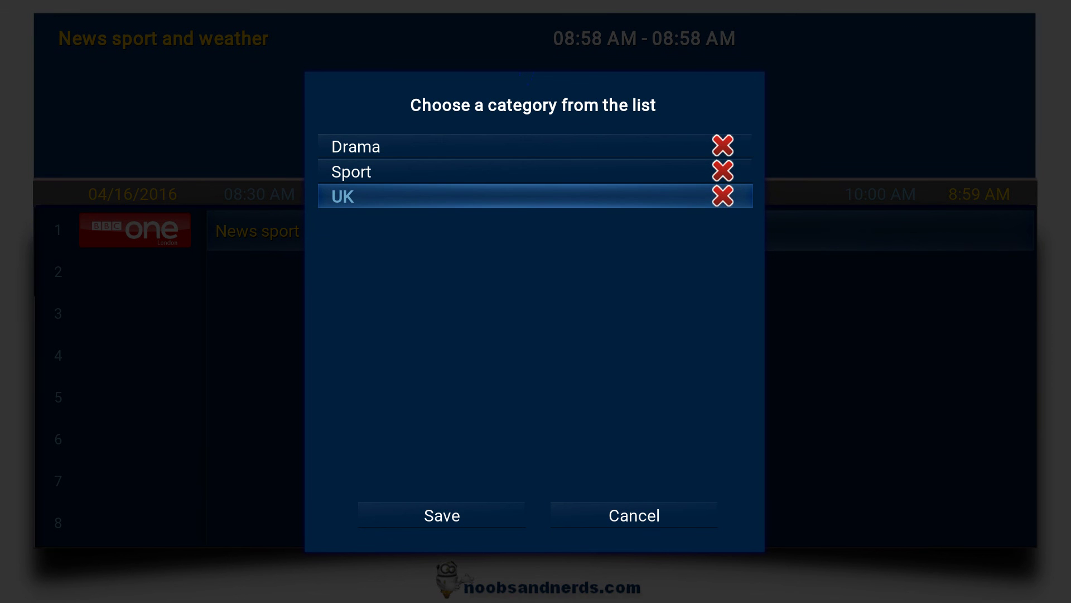
key(Up)
key(Up)
key(Escape)
key(Escape)
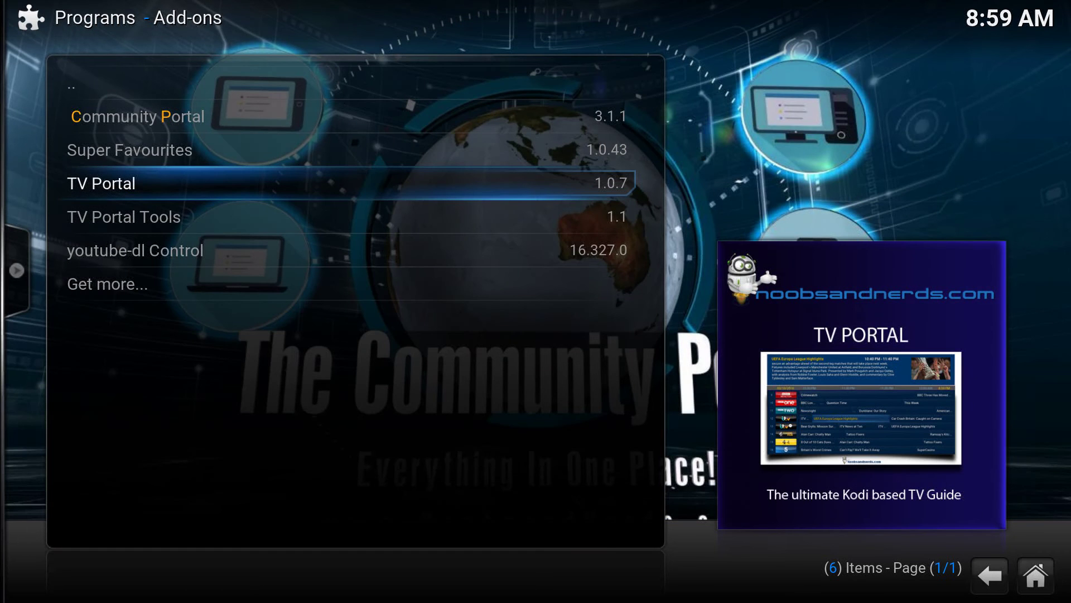
- In TV Portal Tools, clone the BBC One channel
key(Down)
key(Return)
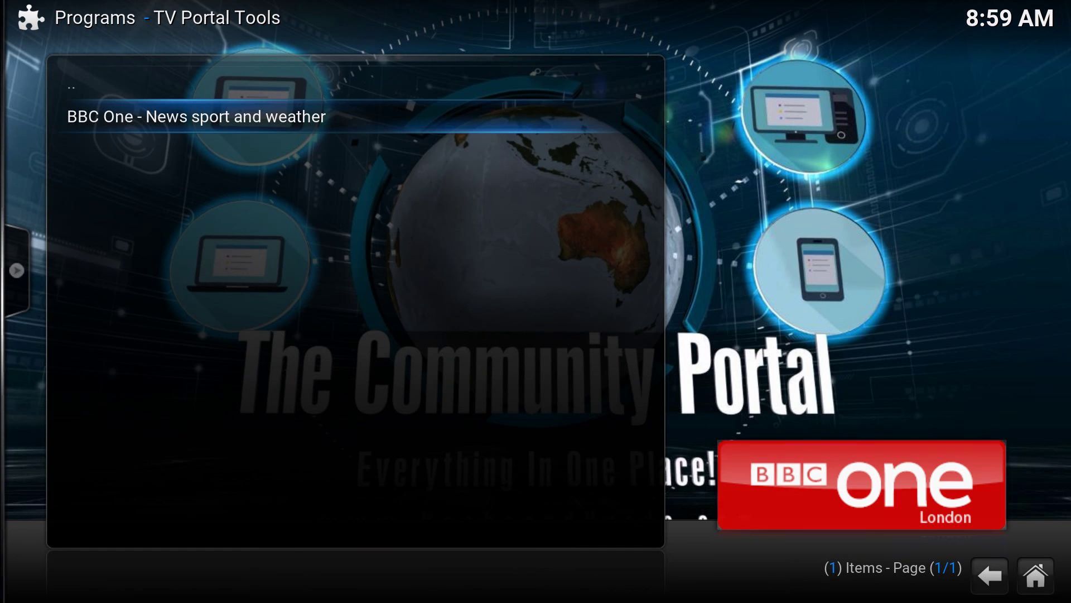
key(Return)
key(Down)
key(Down)
key(Down)
key(Down)
key(Down)
key(Down)
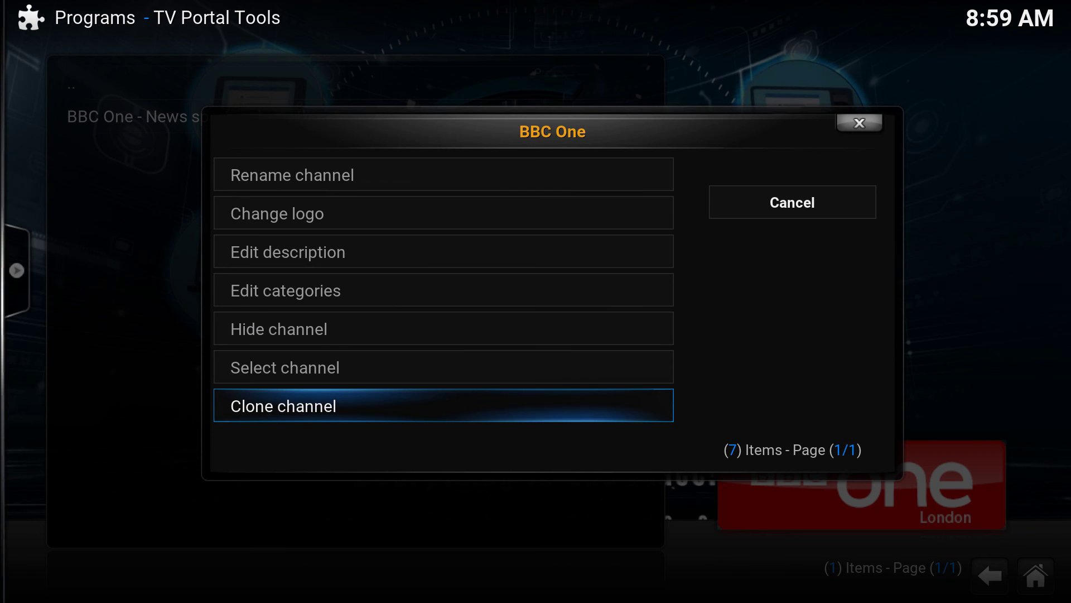
key(Return)
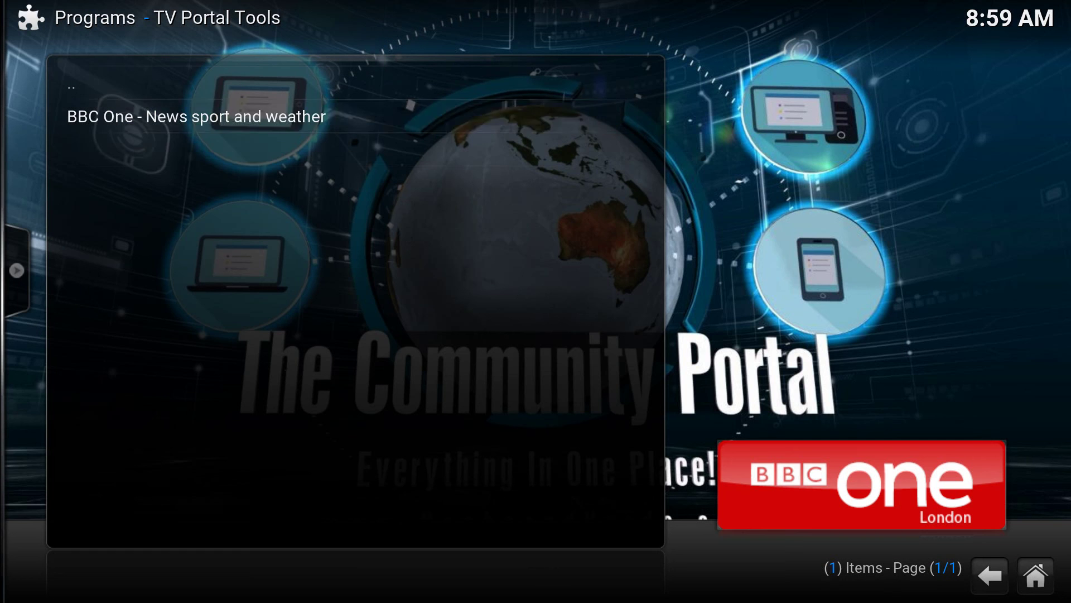
- Rename the copied channel from BBC One to BBC Two
key(Down)
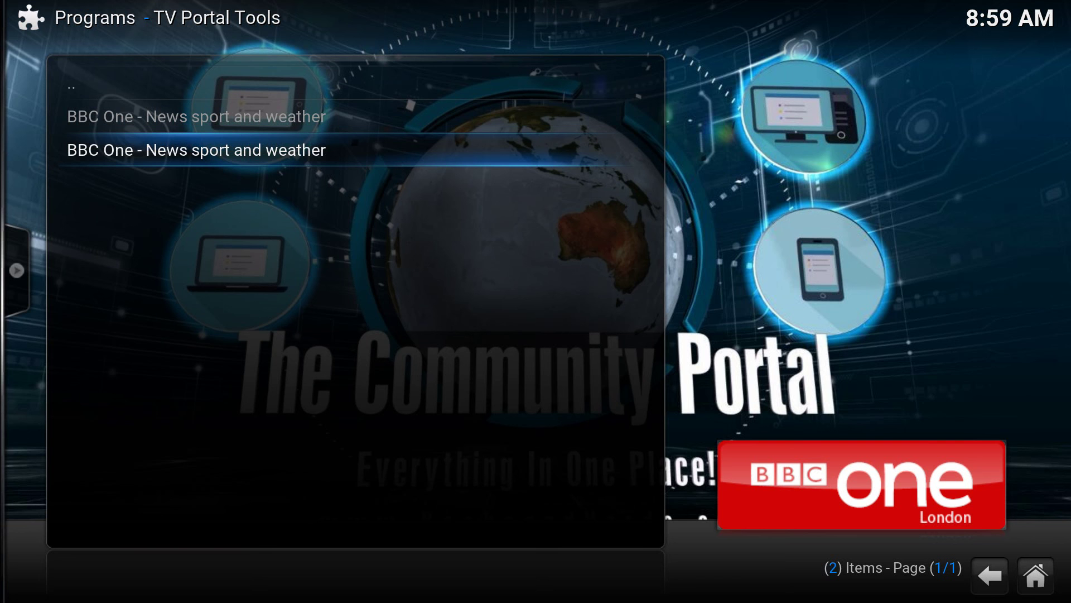
key(Return)
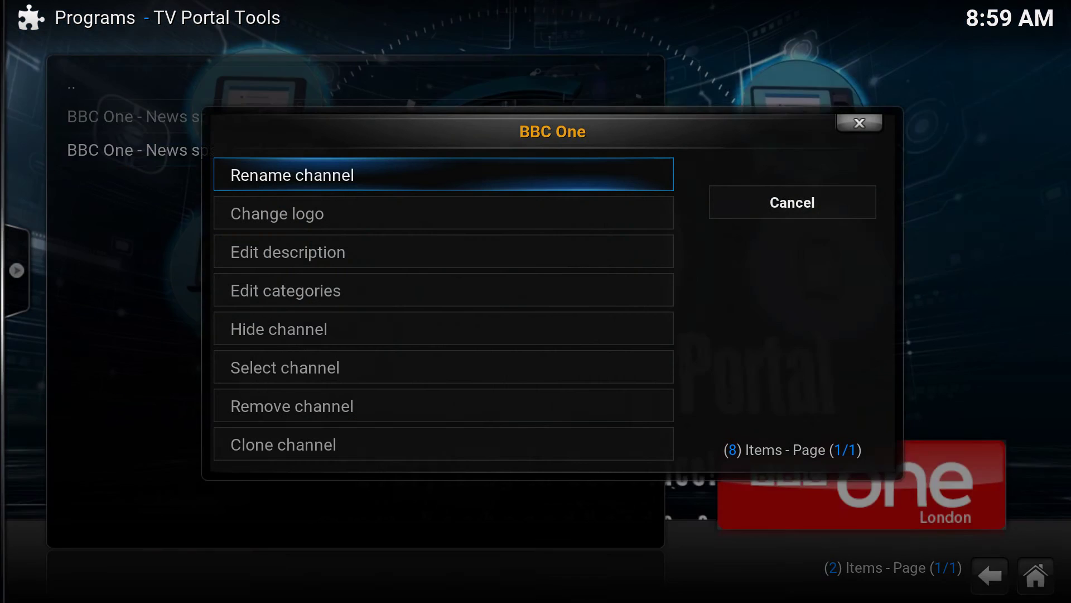
key(Down)
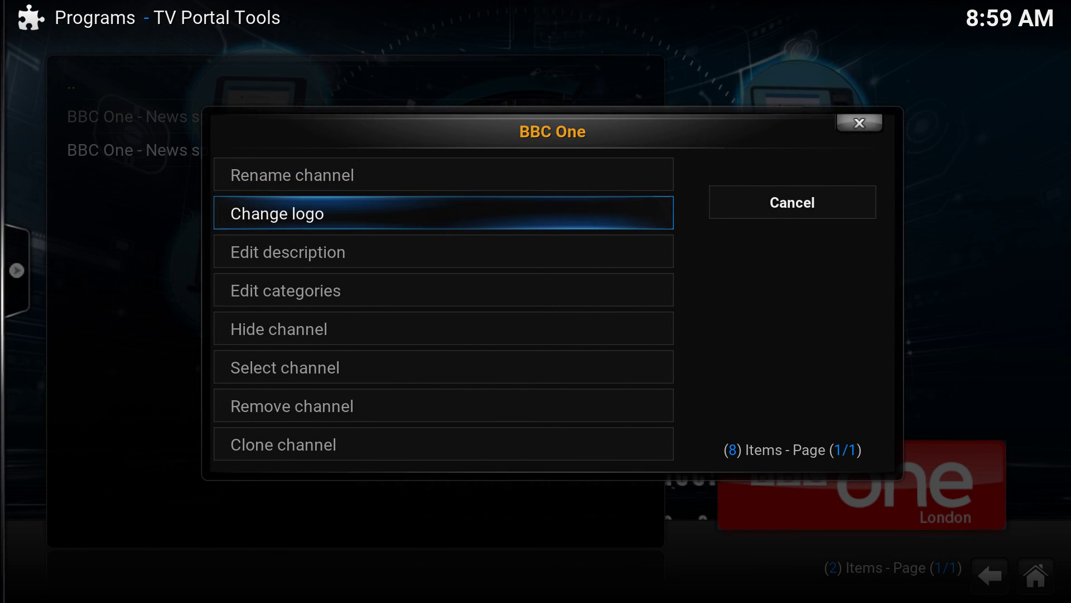
key(Up)
key(Return)
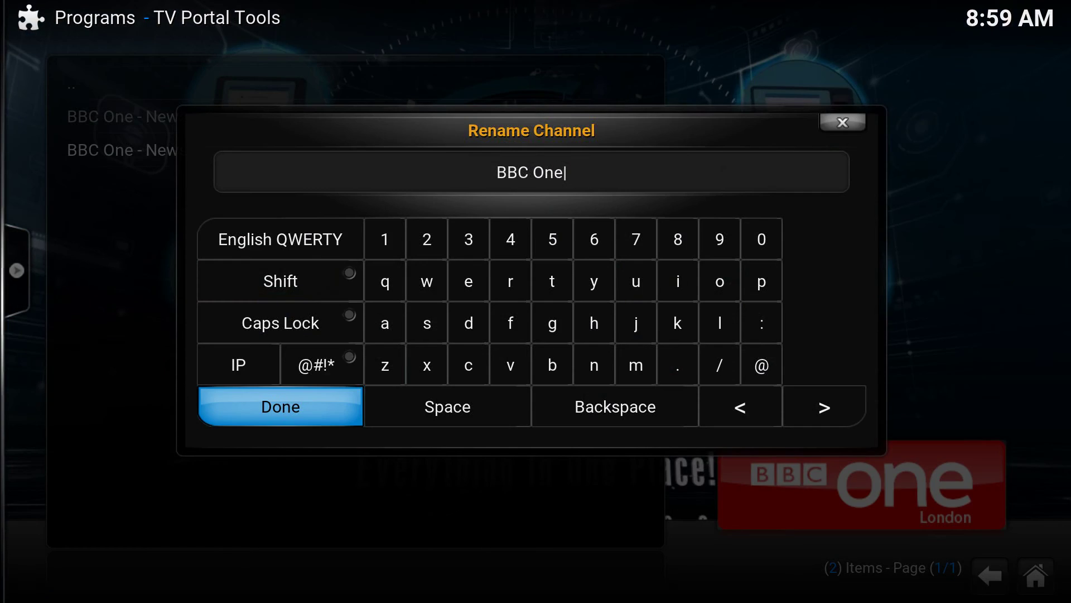
key(BackSpace)
key(BackSpace)
key(BackSpace)
text(Two)
key(Return)
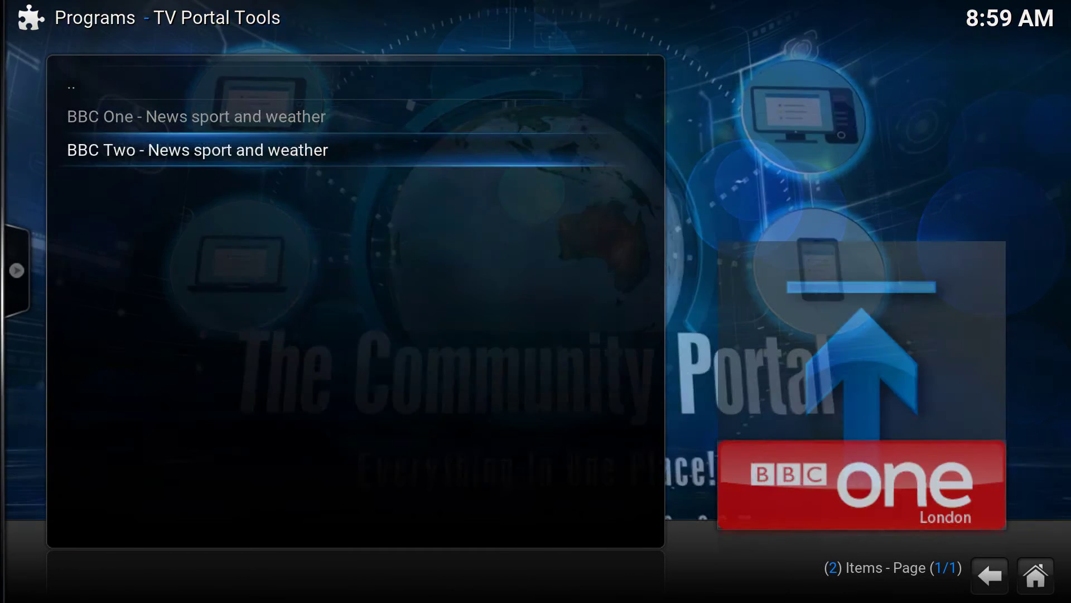
- Set the BBC Two channel's logo to BBC_Two_England.png
key(Return)
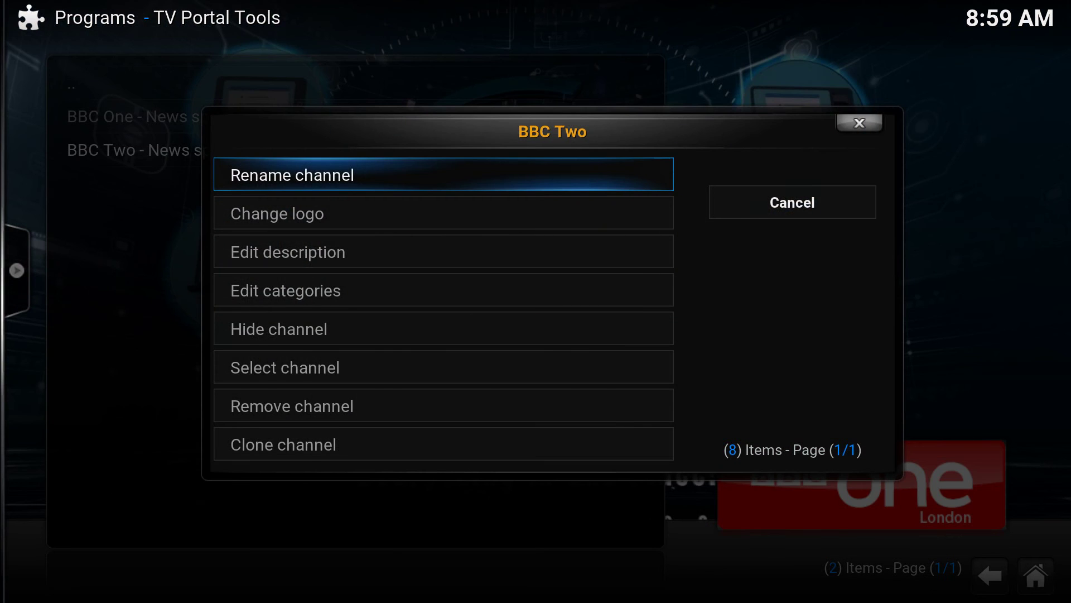
key(Down)
key(Return)
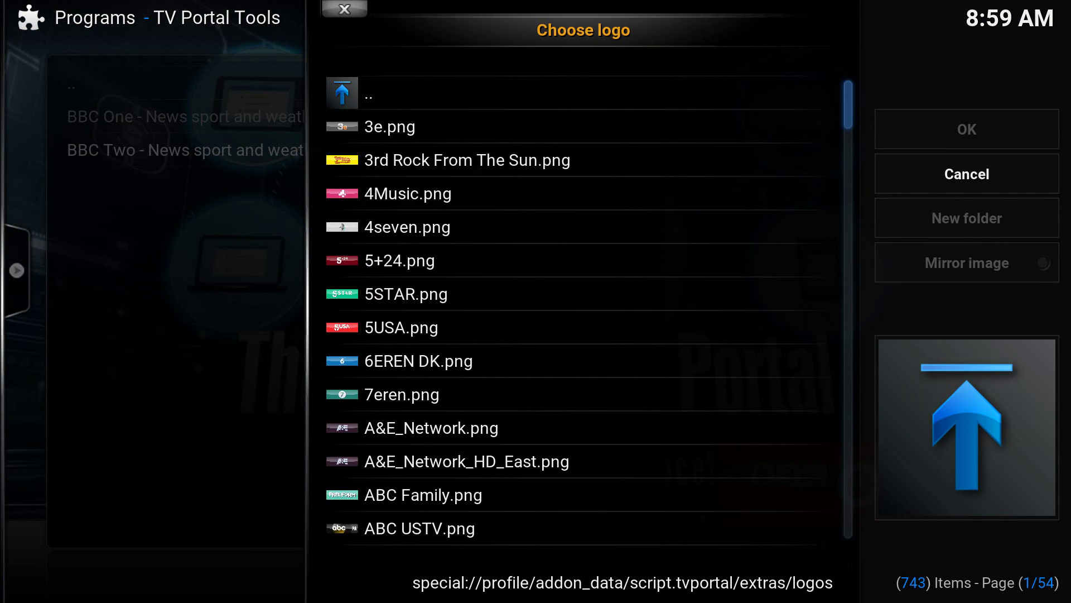
key(Page_Down)
key(Page_Down)
key(Page_Down)
key(Page_Down)
key(Page_Down)
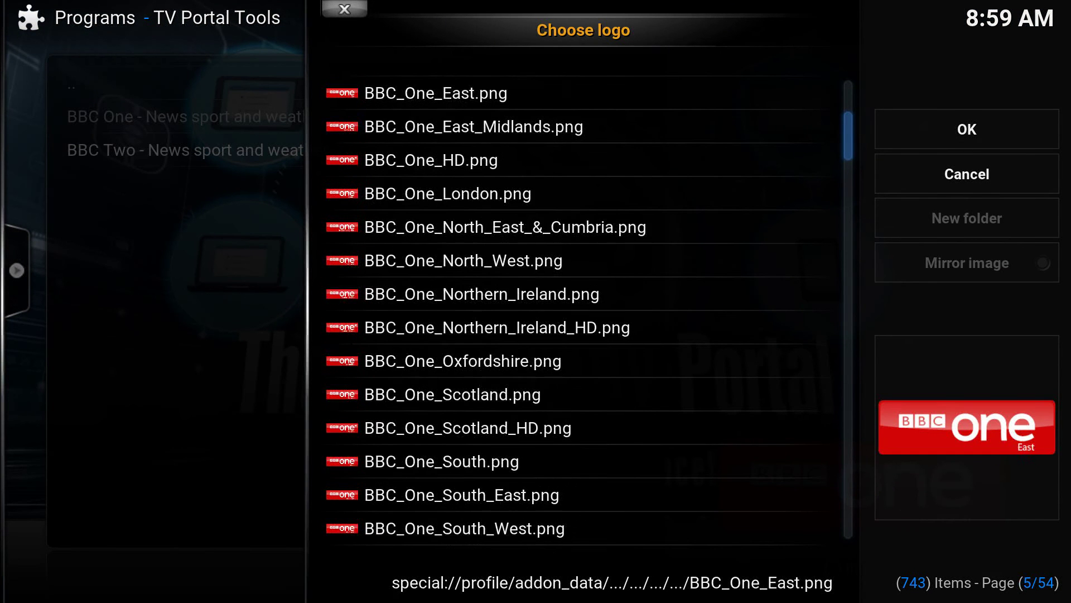
key(Page_Down)
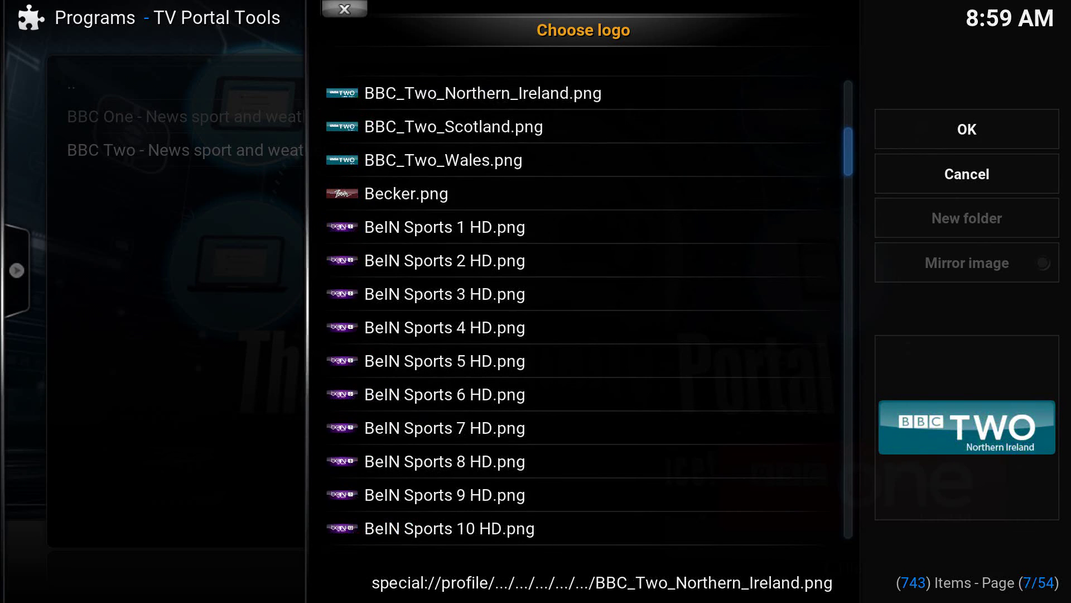
key(Up)
key(Up)
key(Return)
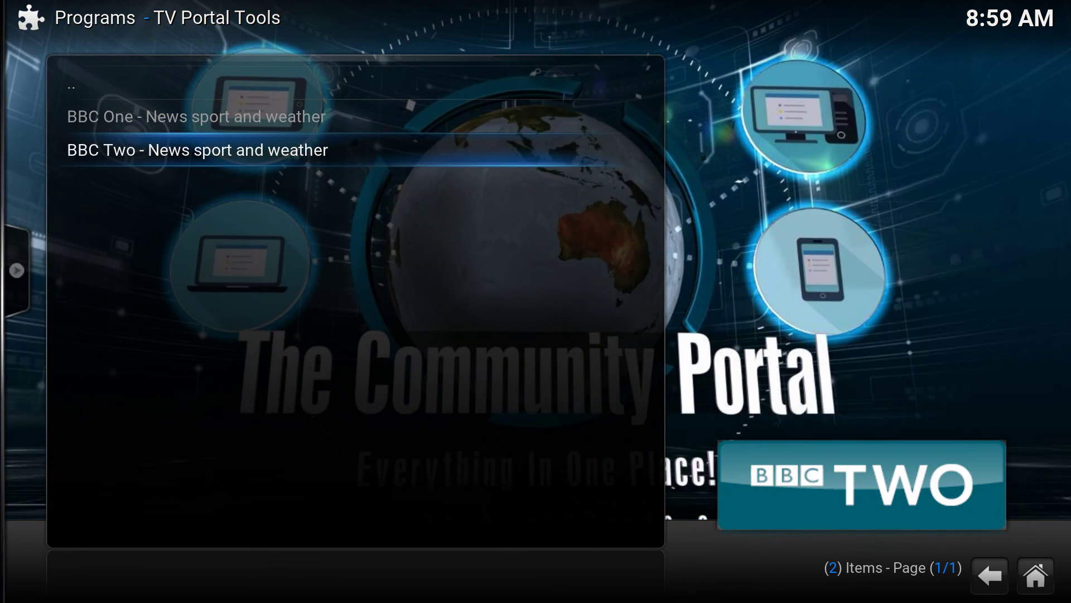
- Replace BBC Two's 'News sport and weather' description with 'test'
key(c)
key(Down)
key(Down)
key(Down)
key(Down)
key(Down)
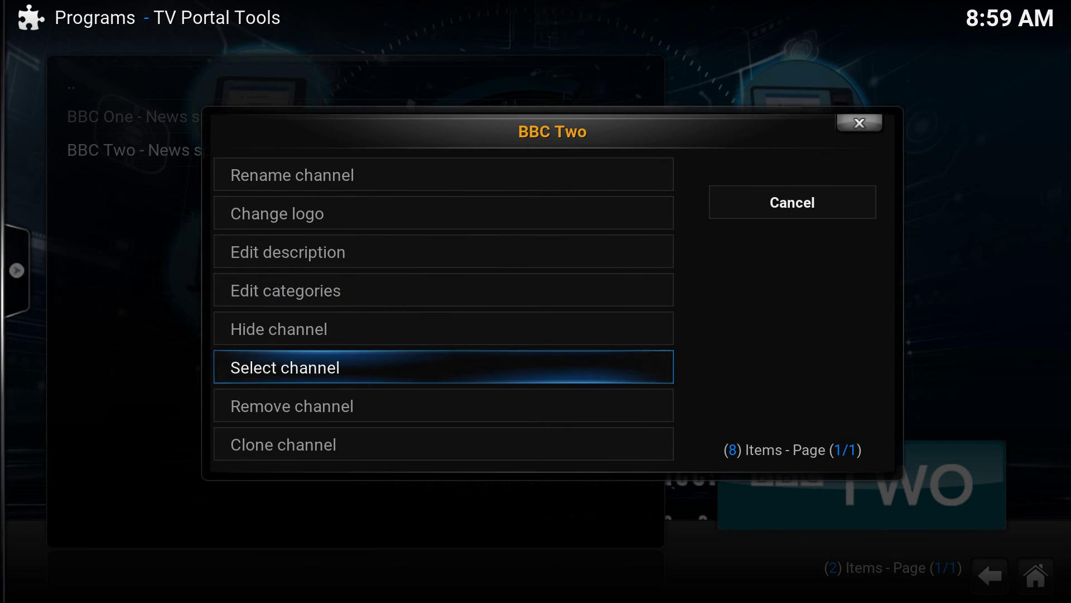
key(Up)
key(Up)
key(Up)
key(Return)
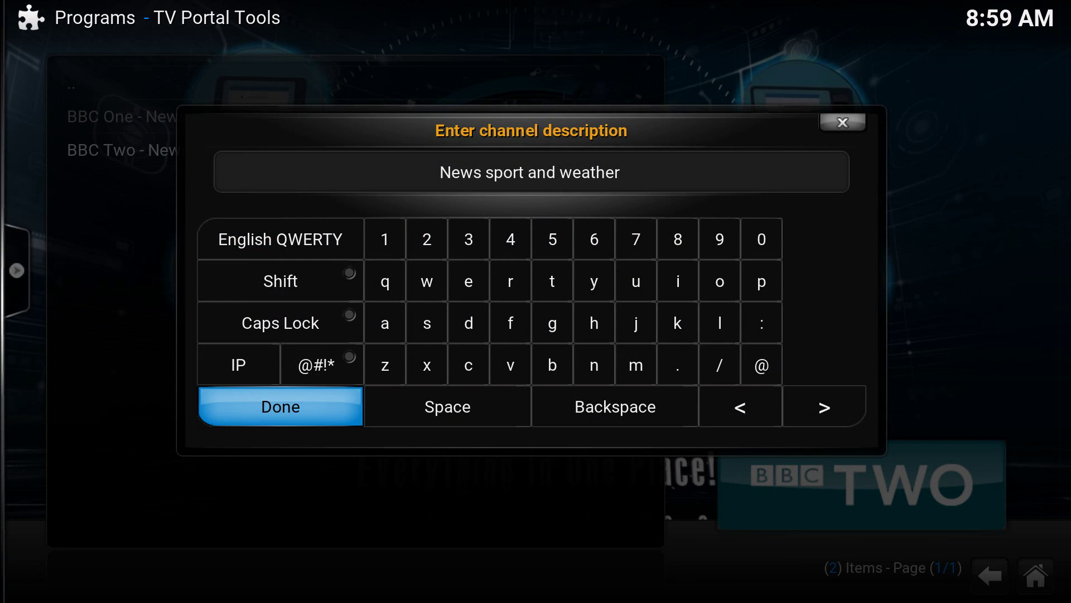
key(BackSpace)
key(BackSpace)
key(BackSpace)
key(BackSpace)
key(BackSpace)
key(BackSpace)
key(BackSpace)
key(BackSpace)
key(BackSpace)
key(BackSpace)
key(BackSpace)
key(BackSpace)
key(BackSpace)
key(BackSpace)
key(BackSpace)
key(BackSpace)
key(BackSpace)
key(BackSpace)
key(BackSpace)
key(BackSpace)
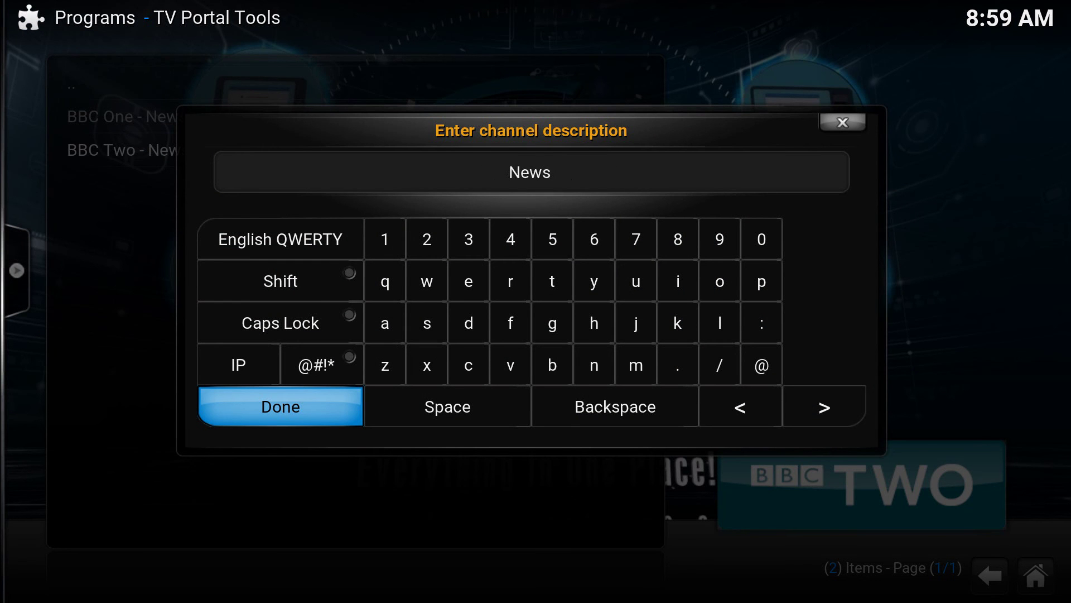
text(test)
key(Return)
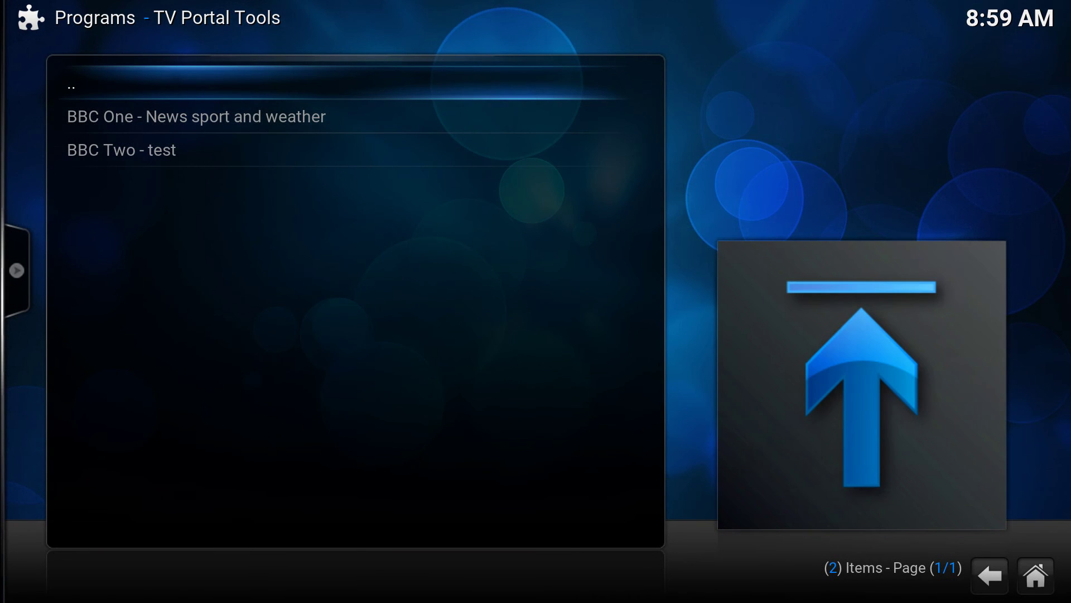
- Go back to the add-ons list, launch TV Portal, and check the BBC One and BBC Two rows
key(Down)
key(Down)
key(Up)
key(Up)
key(Return)
key(Up)
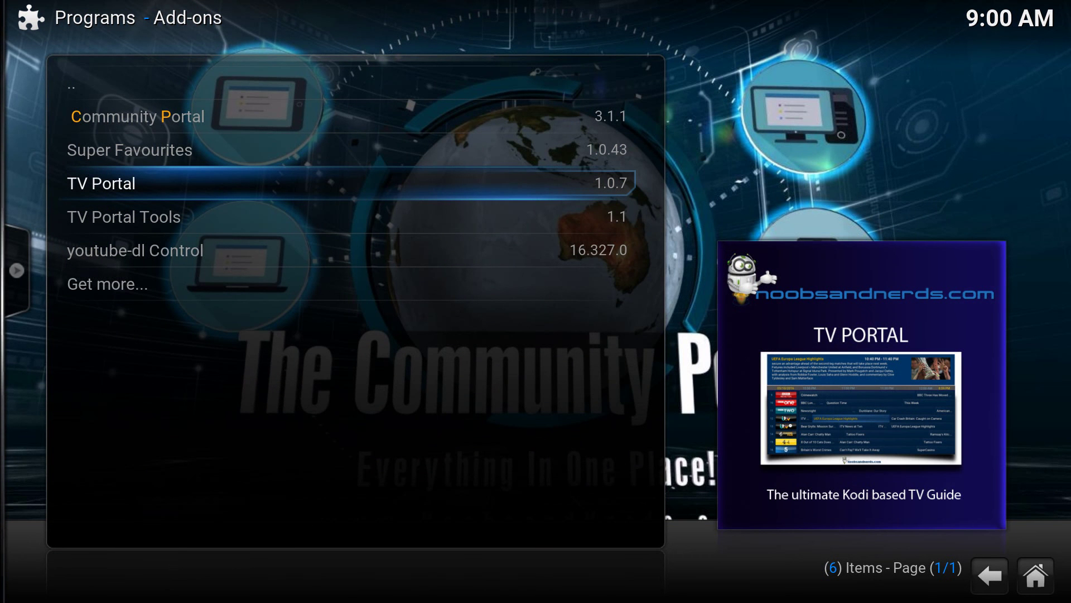
key(Return)
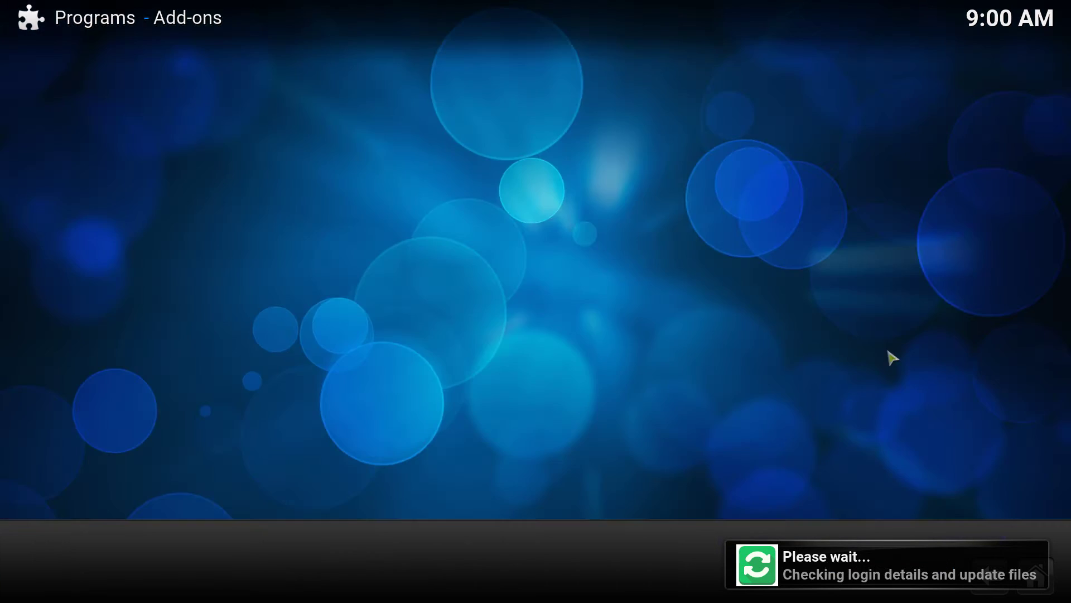
key(Down)
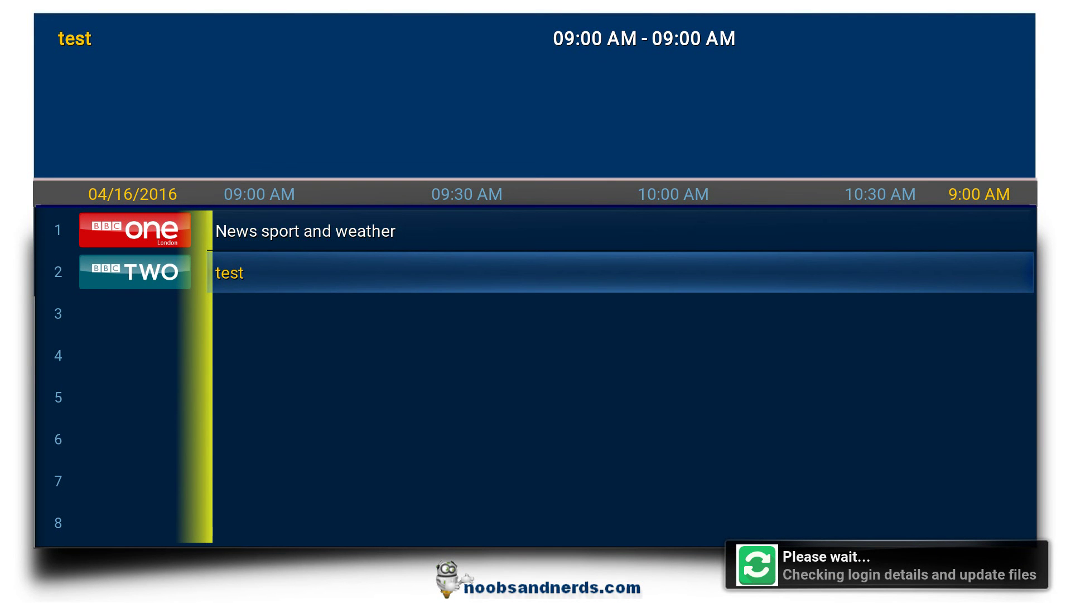
key(Up)
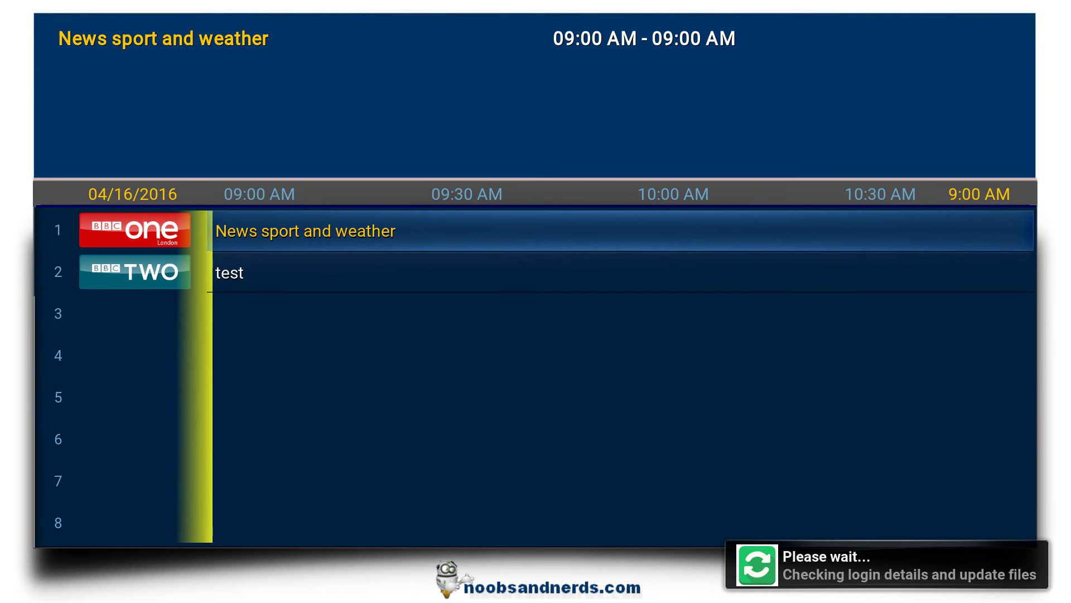